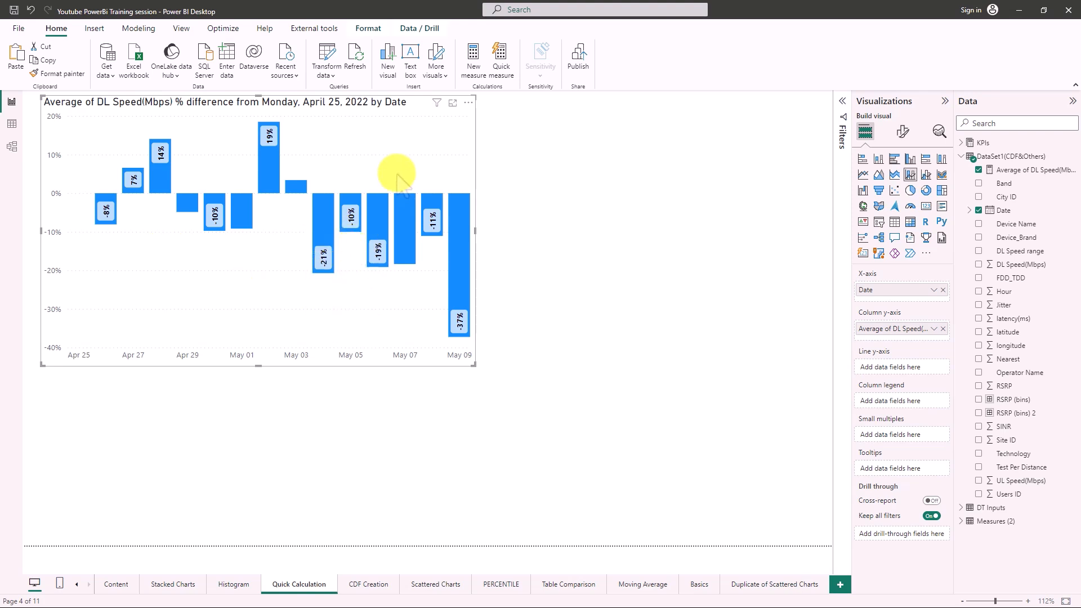
Add a line and stacked column chart to the page, placing it beside the existing chart after narrowing that one
{"action": "left_click", "coordinate": [580, 183]}
{"action": "left_click", "coordinate": [910, 174]}
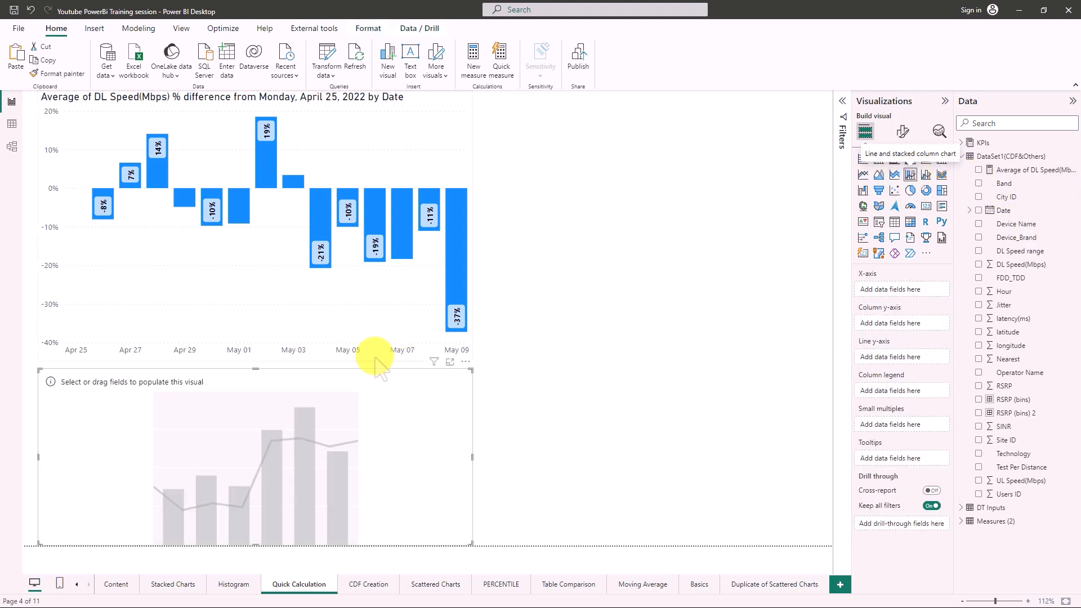
{"action": "left_click_drag", "start_coordinate": [378, 382], "coordinate": [738, 199]}
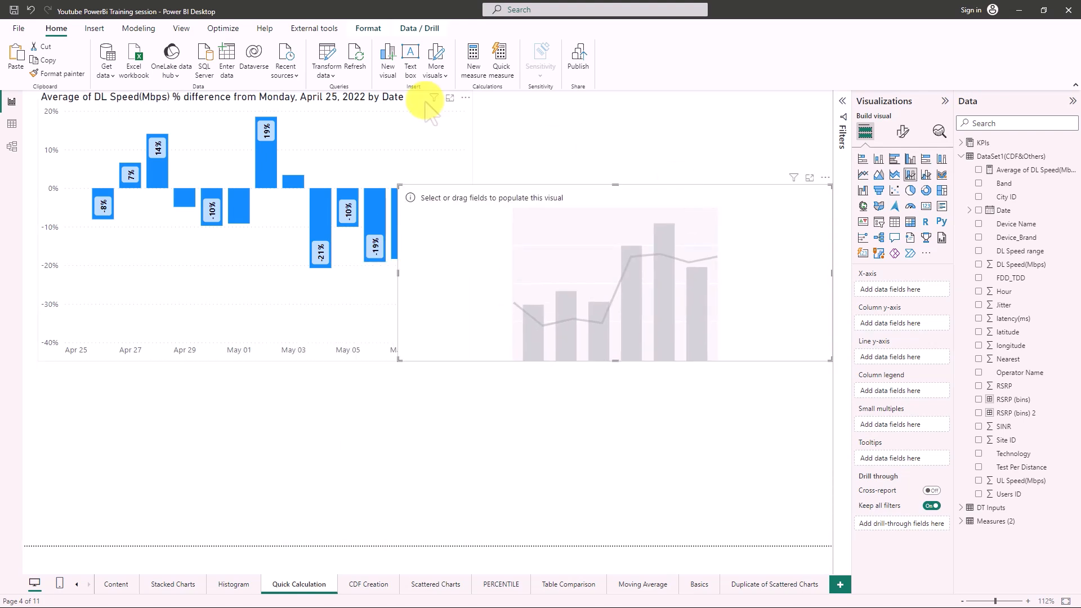
{"action": "left_click", "coordinate": [470, 213]}
{"action": "left_click_drag", "start_coordinate": [470, 225], "coordinate": [383, 223]}
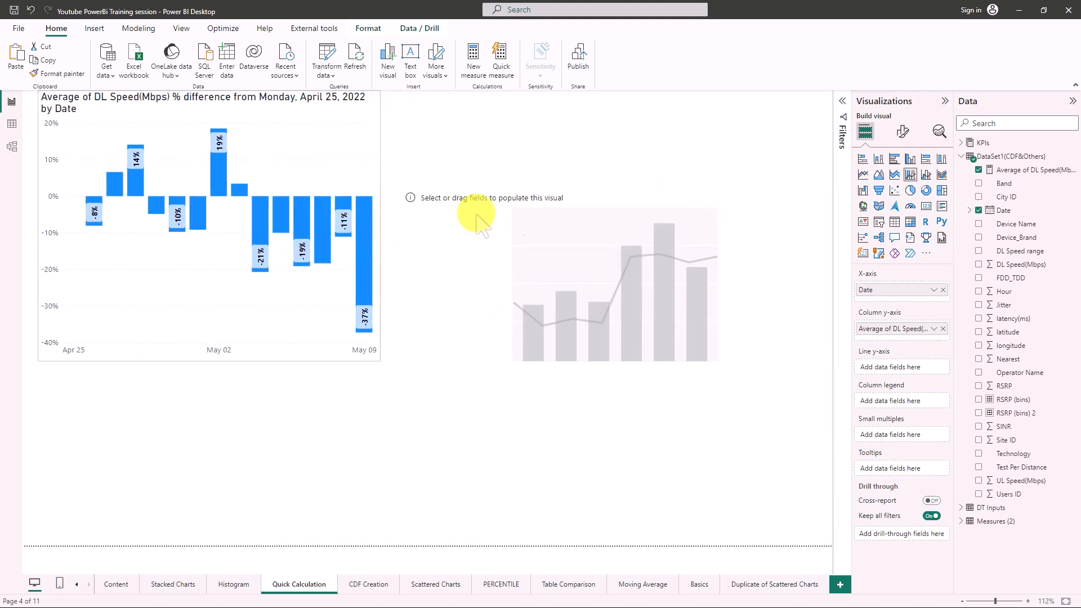
{"action": "left_click_drag", "start_coordinate": [608, 201], "coordinate": [616, 163]}
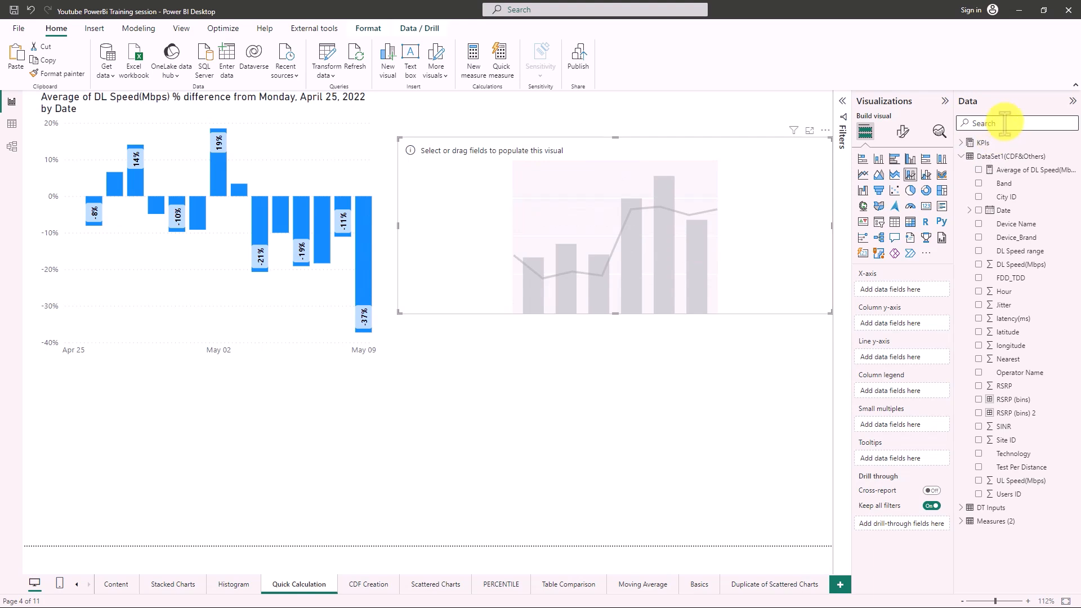
Find the Date field and put it on the new chart's x-axis as plain Date instead of Date Hierarchy
{"action": "type", "text": "date"}
{"action": "left_click_drag", "start_coordinate": [1005, 155], "coordinate": [901, 288]}
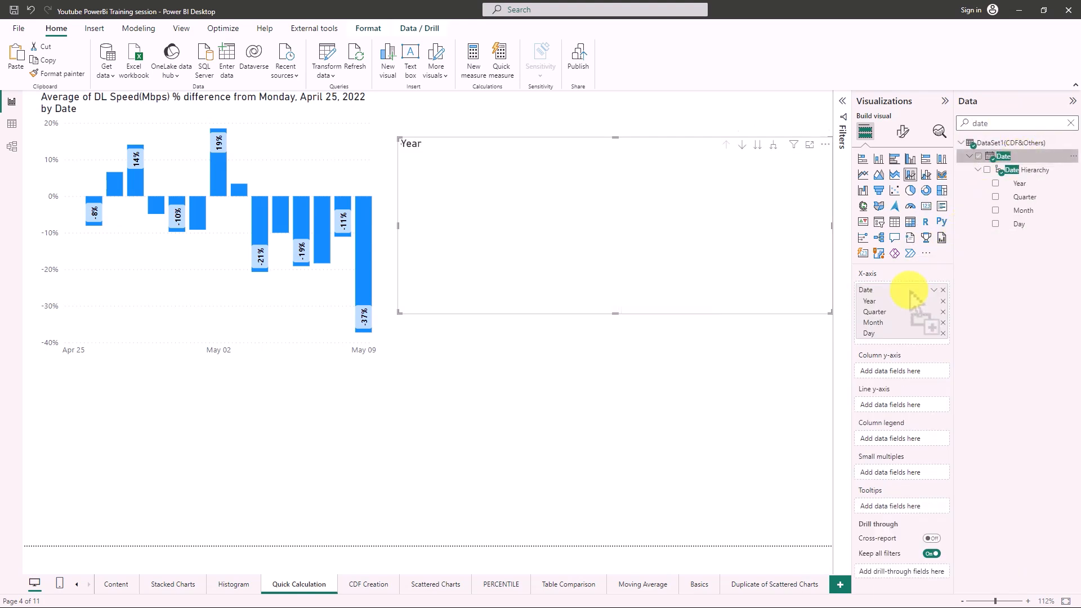
{"action": "left_click", "coordinate": [934, 290]}
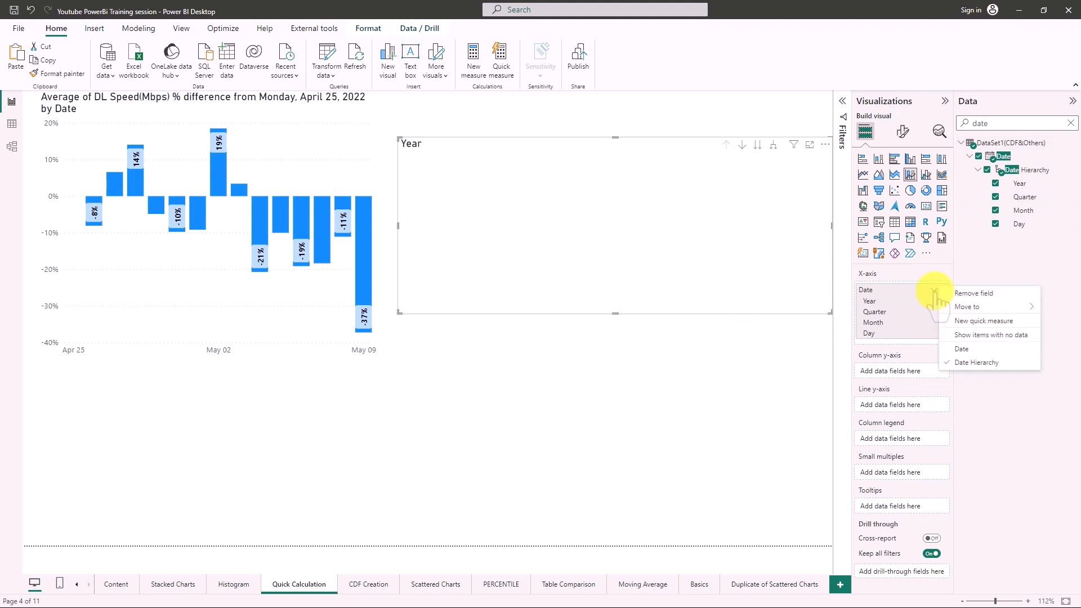
{"action": "left_click", "coordinate": [959, 349]}
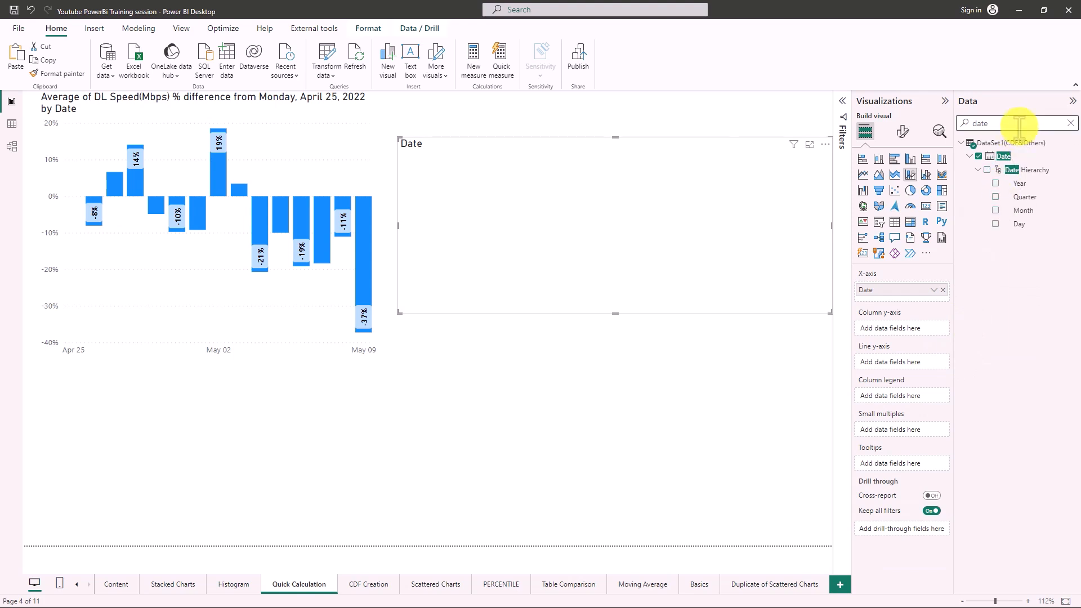
Find the DL Speed(Mbps) field and put it on the new chart's column y-axis, aggregated as Average
{"action": "left_click_drag", "start_coordinate": [1019, 127], "coordinate": [941, 128]}
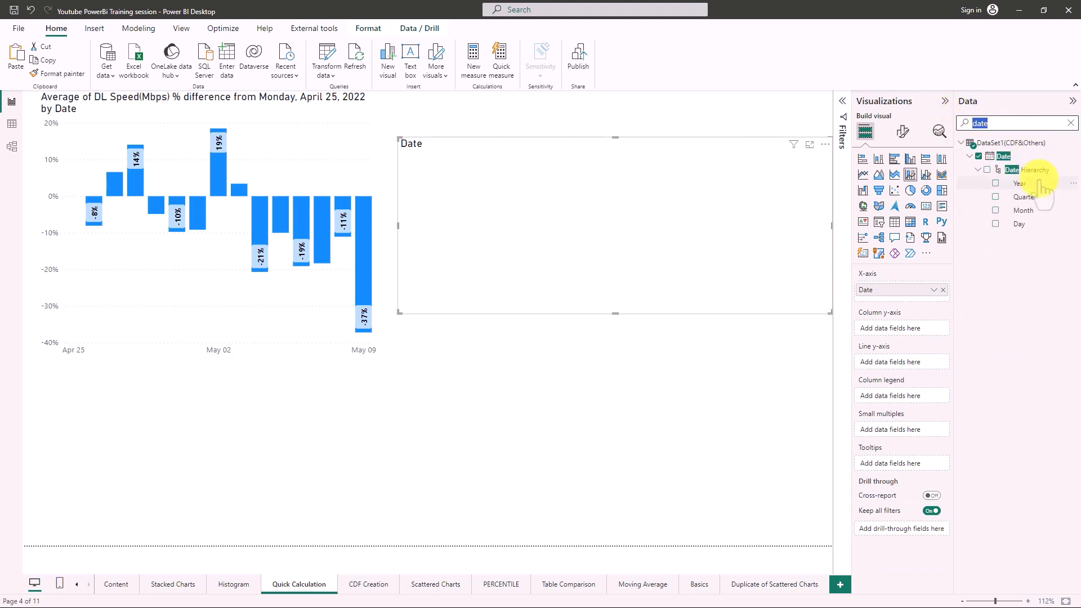
{"action": "type", "text": "speed"}
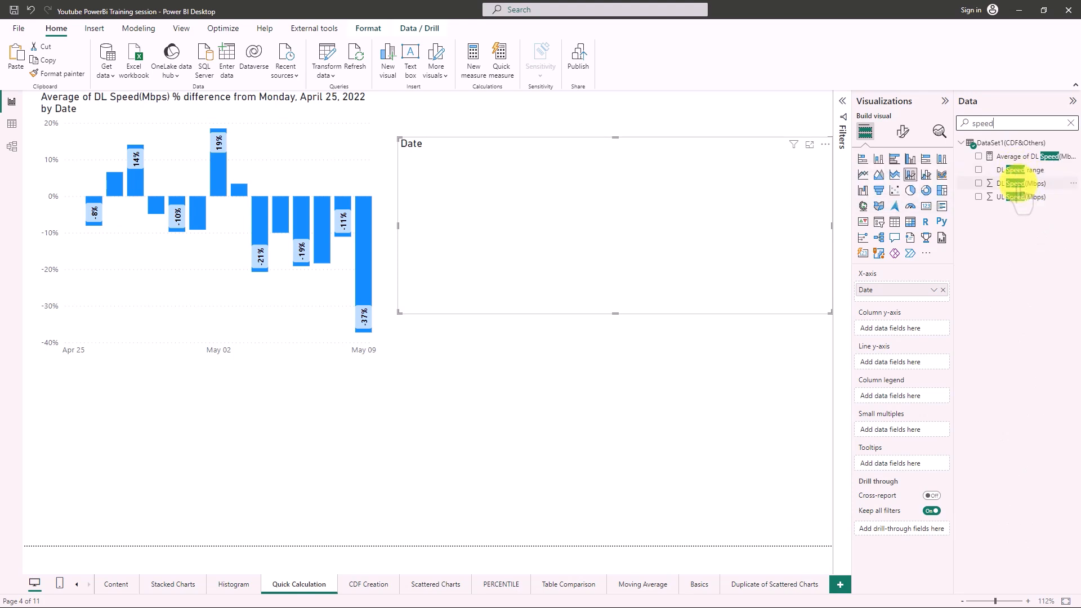
{"action": "left_click_drag", "start_coordinate": [1022, 183], "coordinate": [917, 337]}
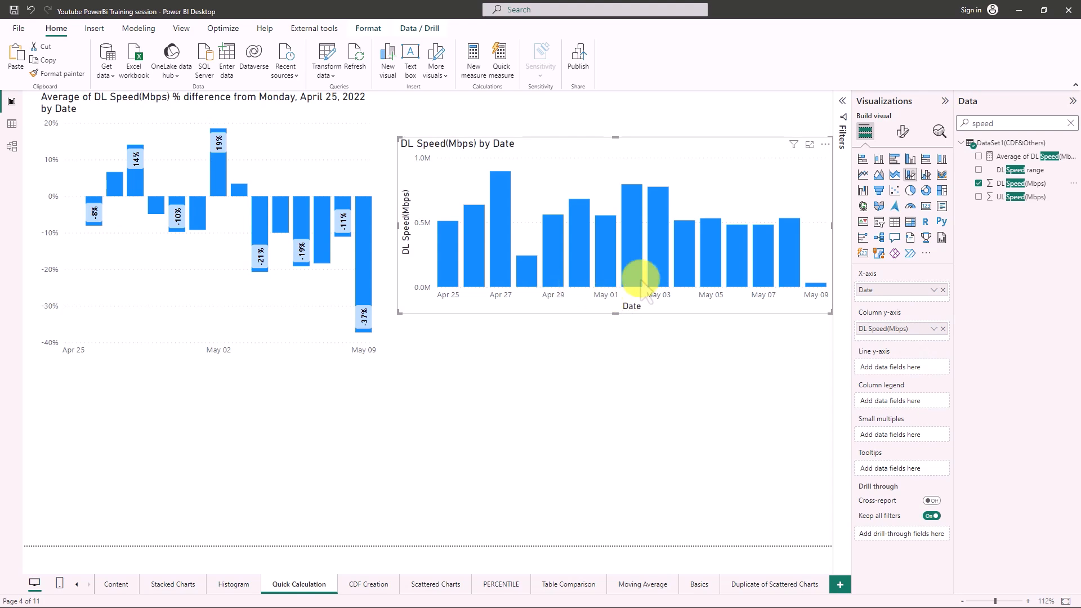
{"action": "left_click", "coordinate": [933, 329]}
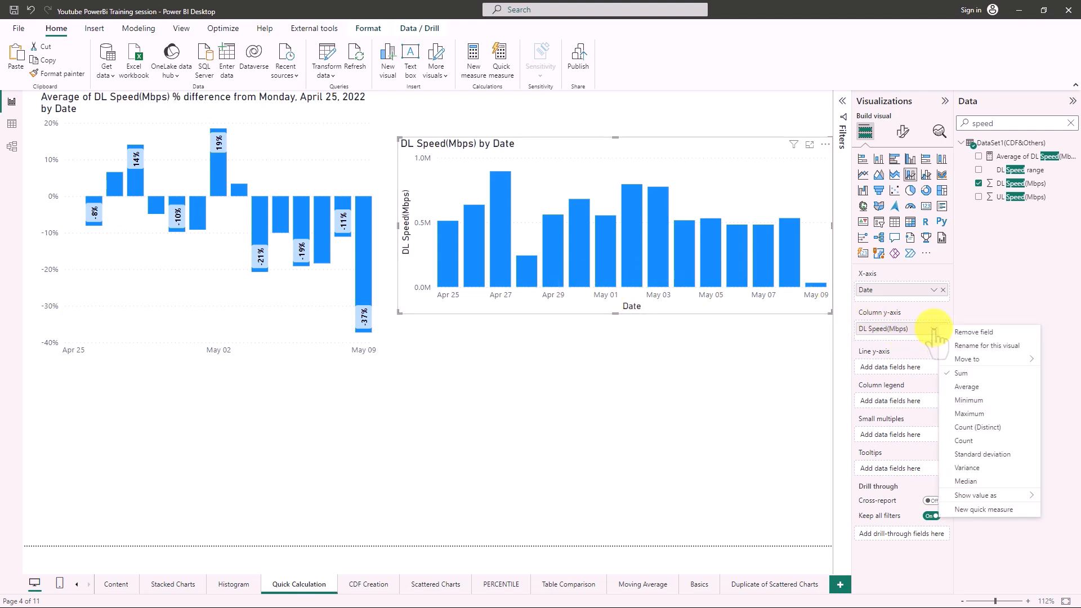
{"action": "left_click", "coordinate": [957, 386]}
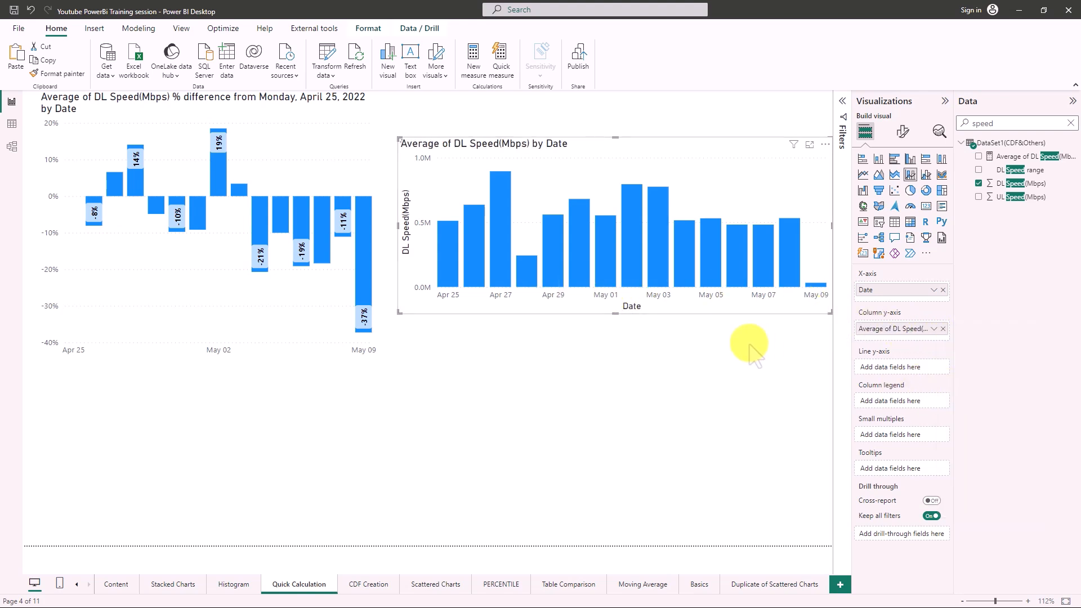
{"action": "mouse_move", "coordinate": [443, 249]}
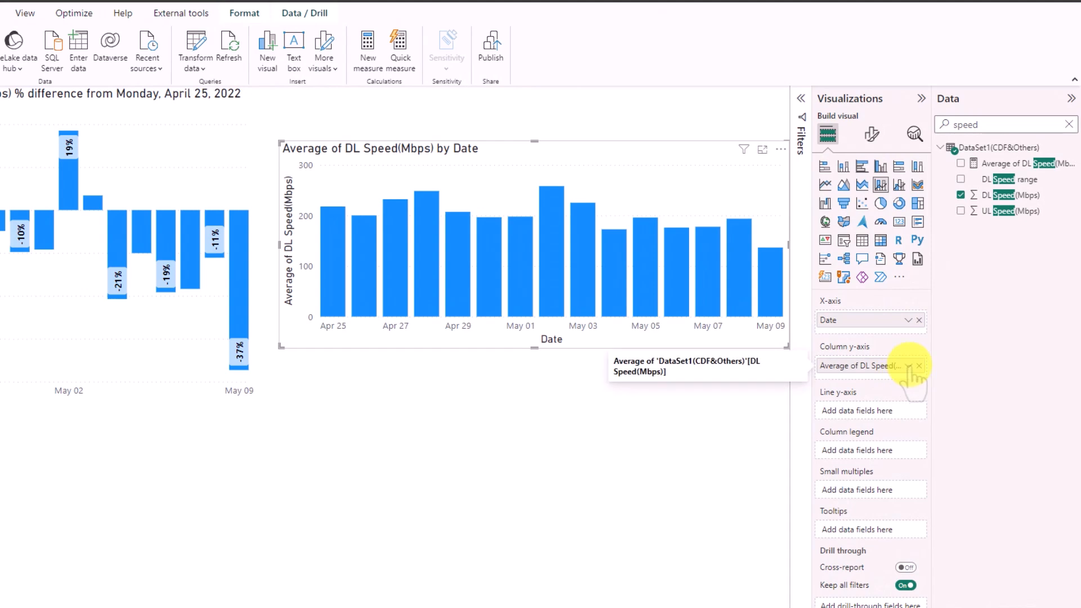
Start a new quick measure from the average DL speed, using the Percentage difference from filtered value calculation
{"action": "left_click", "coordinate": [908, 367]}
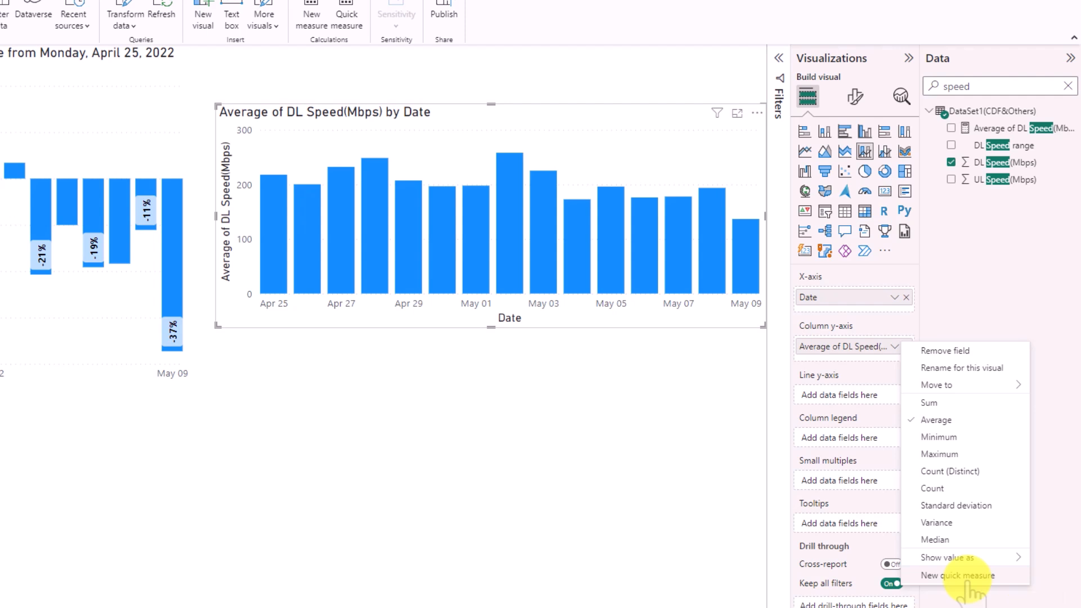
{"action": "left_click", "coordinate": [967, 576]}
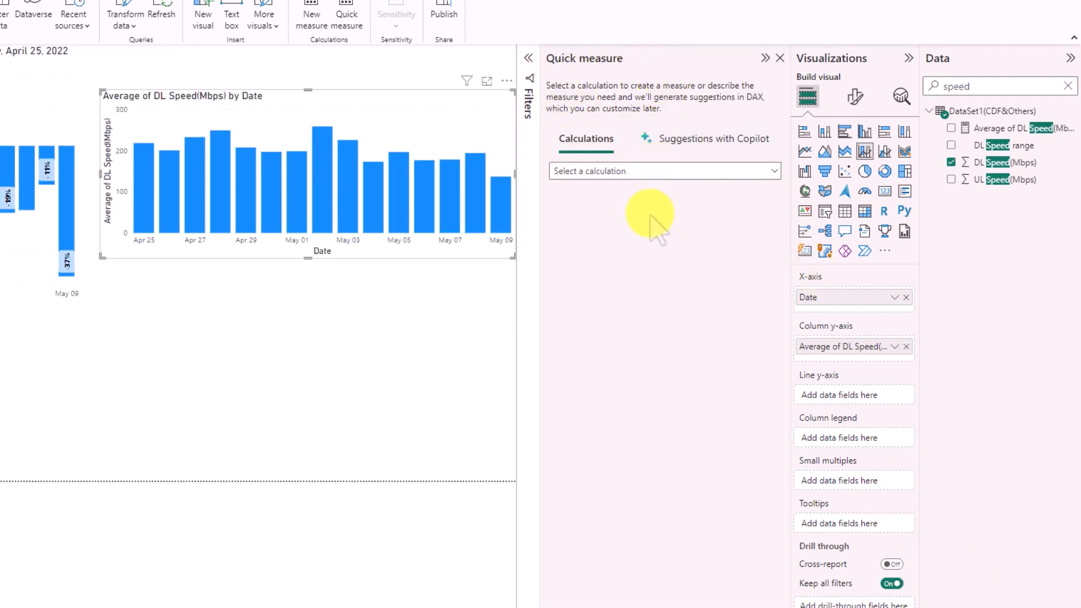
{"action": "left_click", "coordinate": [666, 171]}
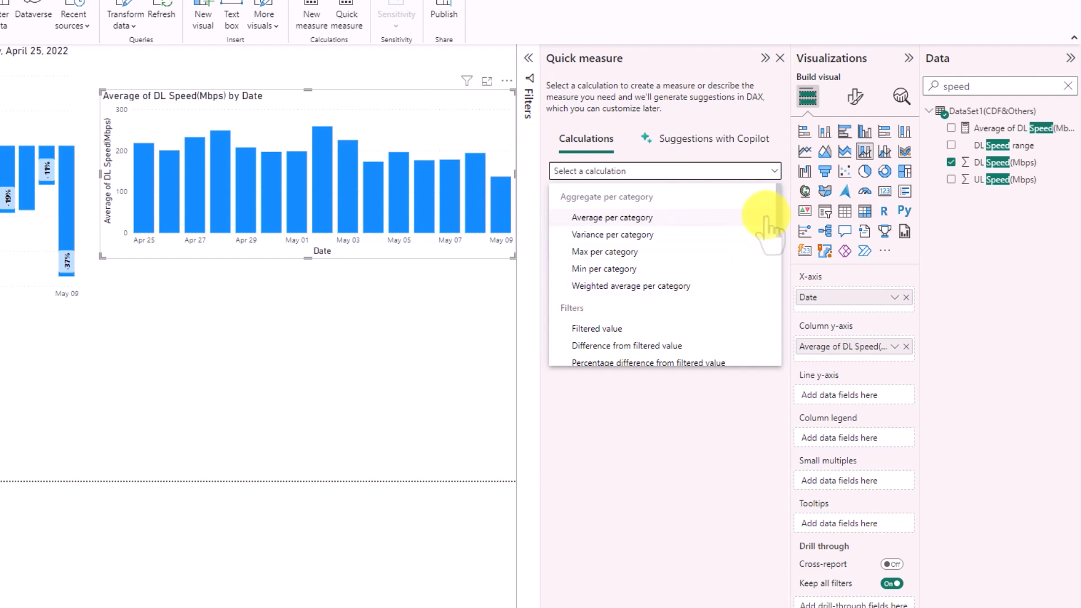
{"action": "left_click_drag", "start_coordinate": [779, 209], "coordinate": [770, 241]}
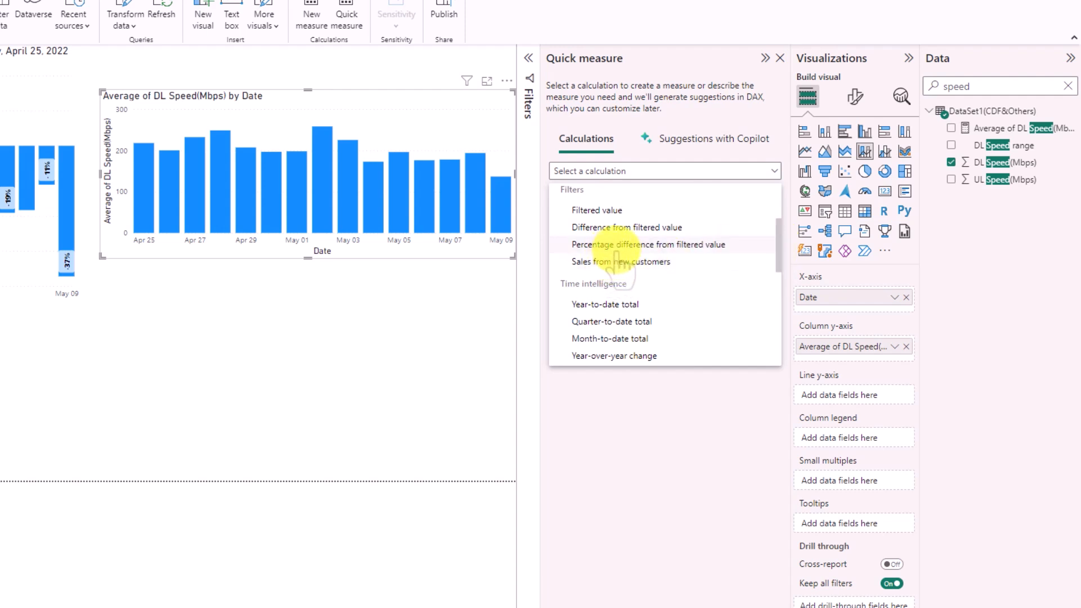
{"action": "left_click", "coordinate": [687, 248]}
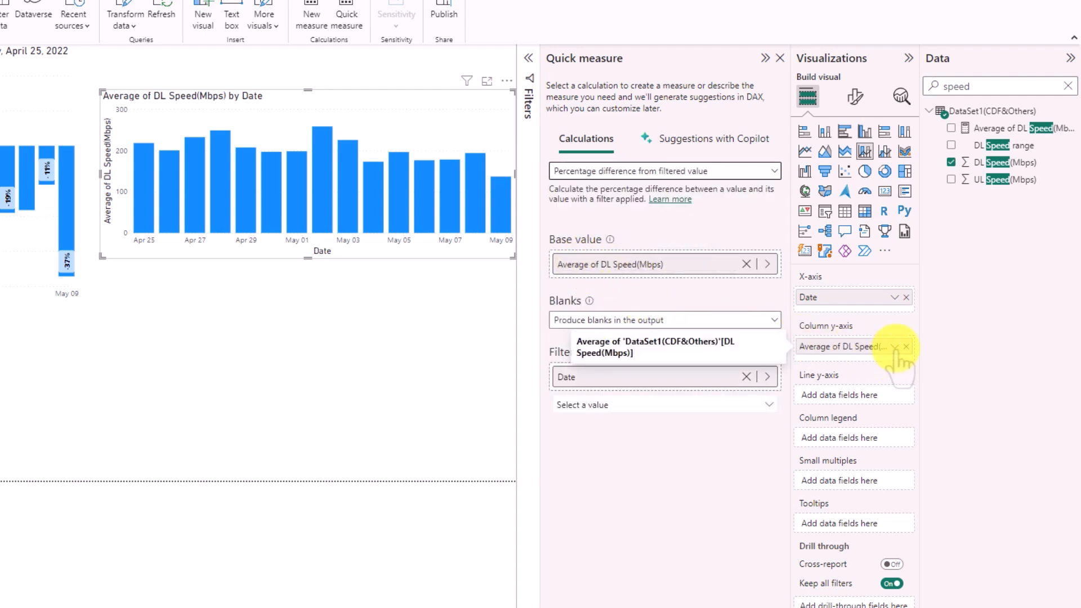
Filter the quick measure's Date to only Monday, April 25, 2022 as the baseline and add the measure
{"action": "left_click", "coordinate": [627, 408]}
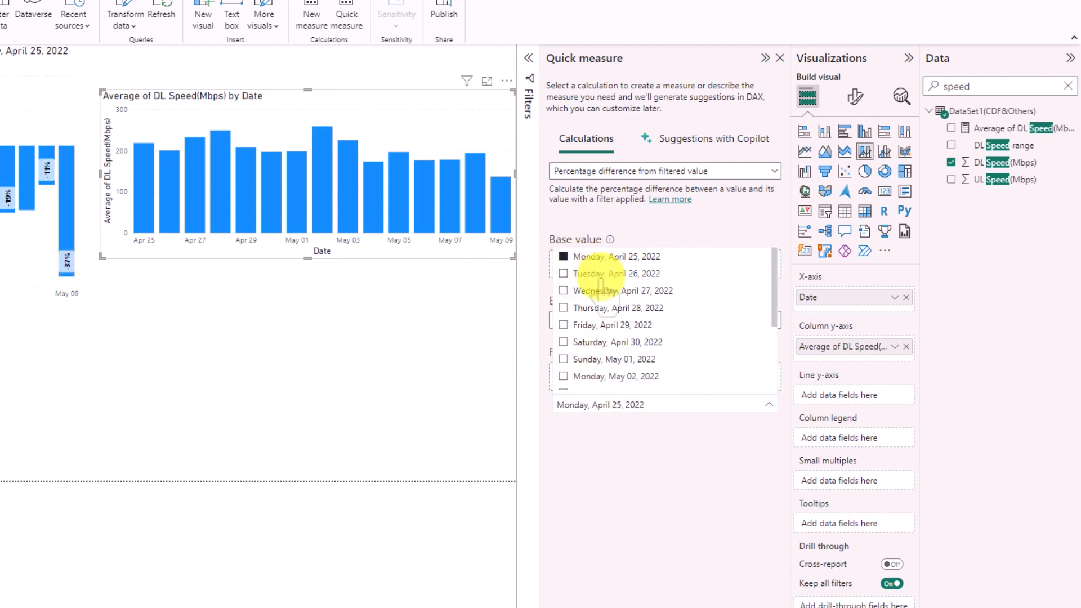
{"action": "left_click", "coordinate": [563, 273]}
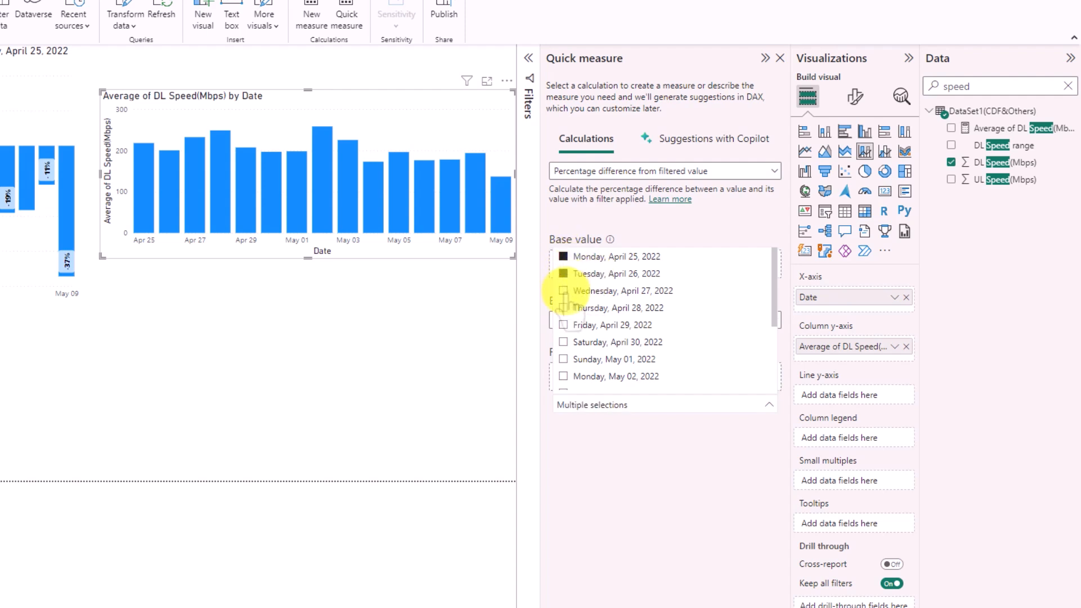
{"action": "left_click", "coordinate": [564, 290]}
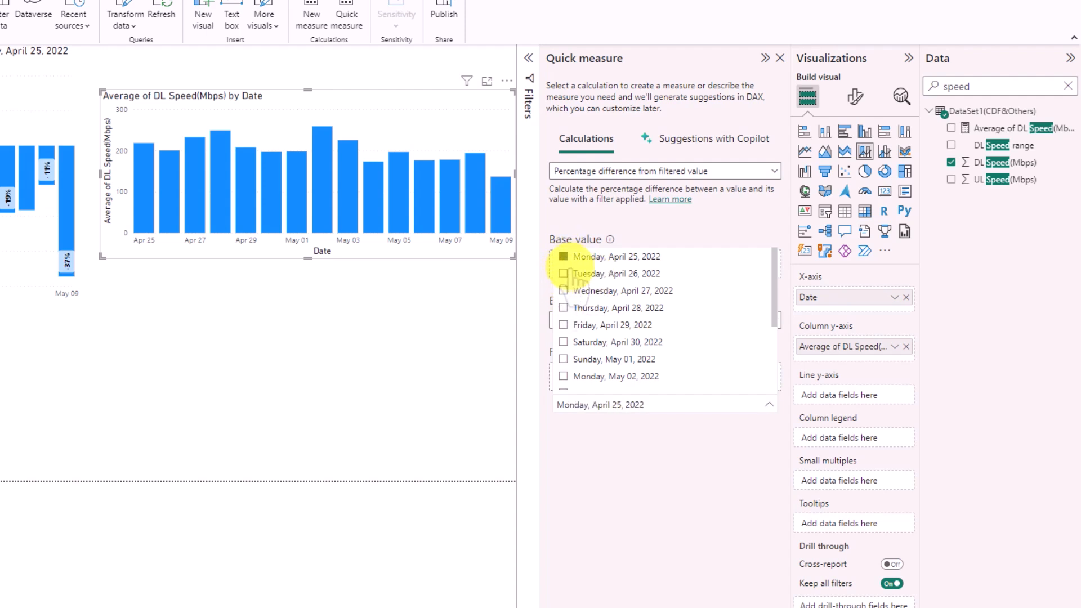
{"action": "left_click", "coordinate": [687, 477]}
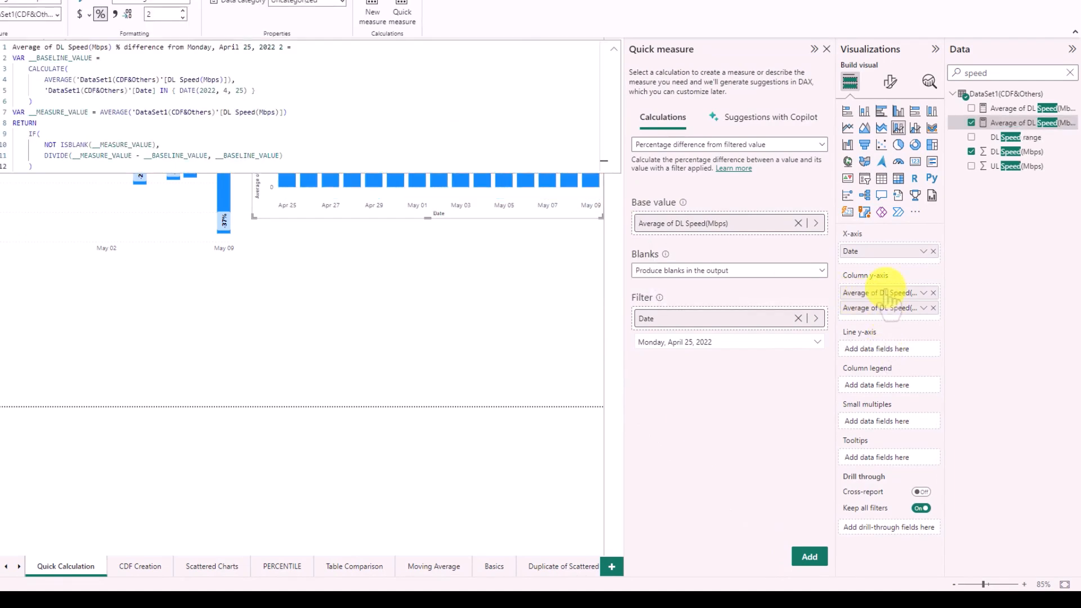
Move the chart's Average of DL Speed(Mbps) to the line y-axis and make the chart taller with Quick measure closed
{"action": "left_click", "coordinate": [514, 296]}
{"action": "left_click", "coordinate": [1015, 124]}
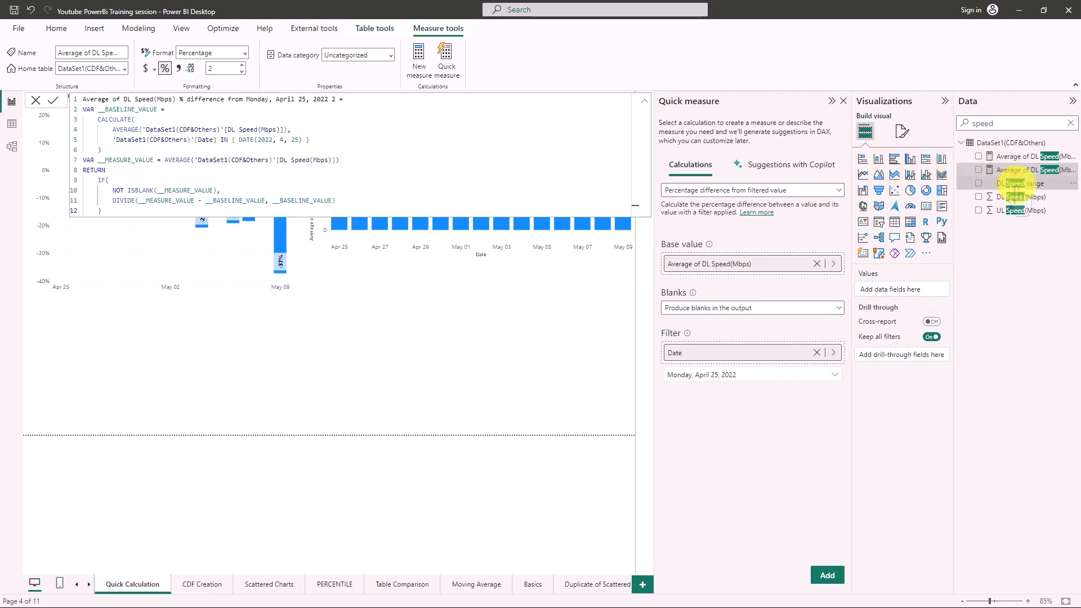
{"action": "left_click", "coordinate": [1014, 183]}
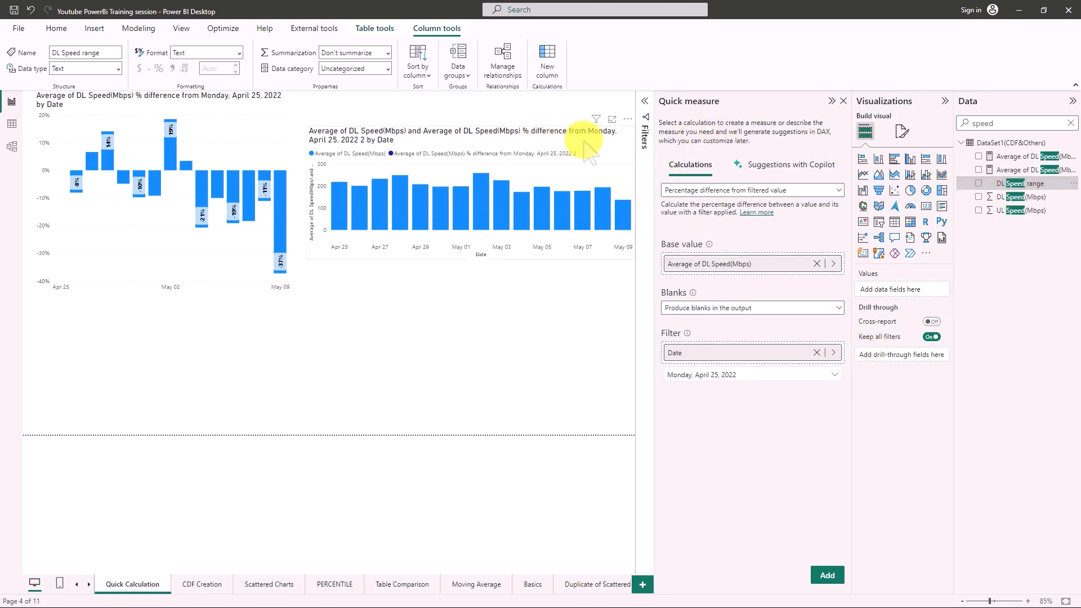
{"action": "left_click", "coordinate": [362, 181]}
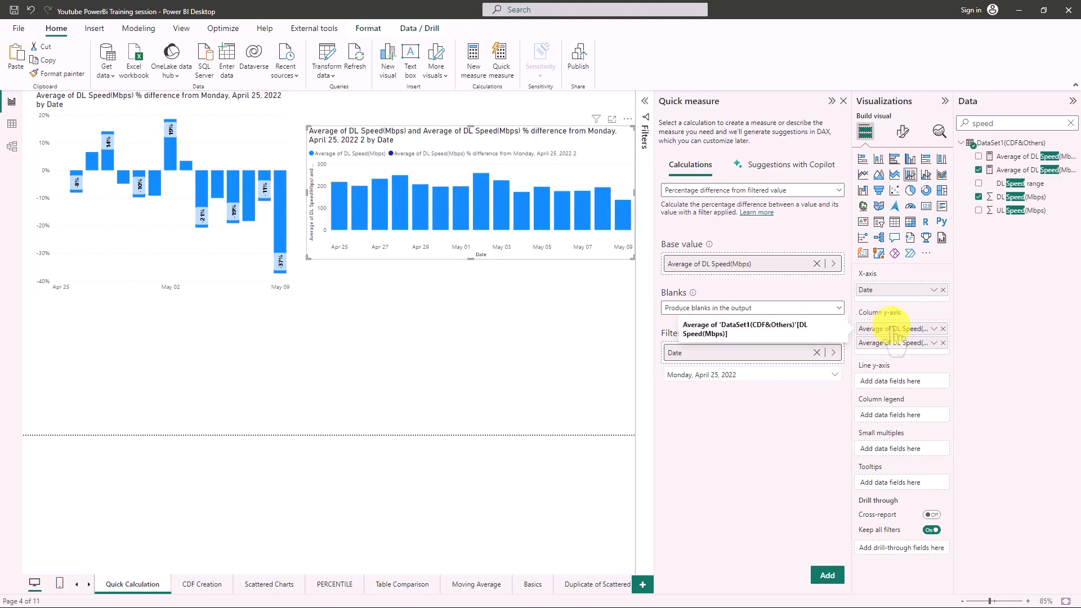
{"action": "left_click_drag", "start_coordinate": [899, 353], "coordinate": [900, 379]}
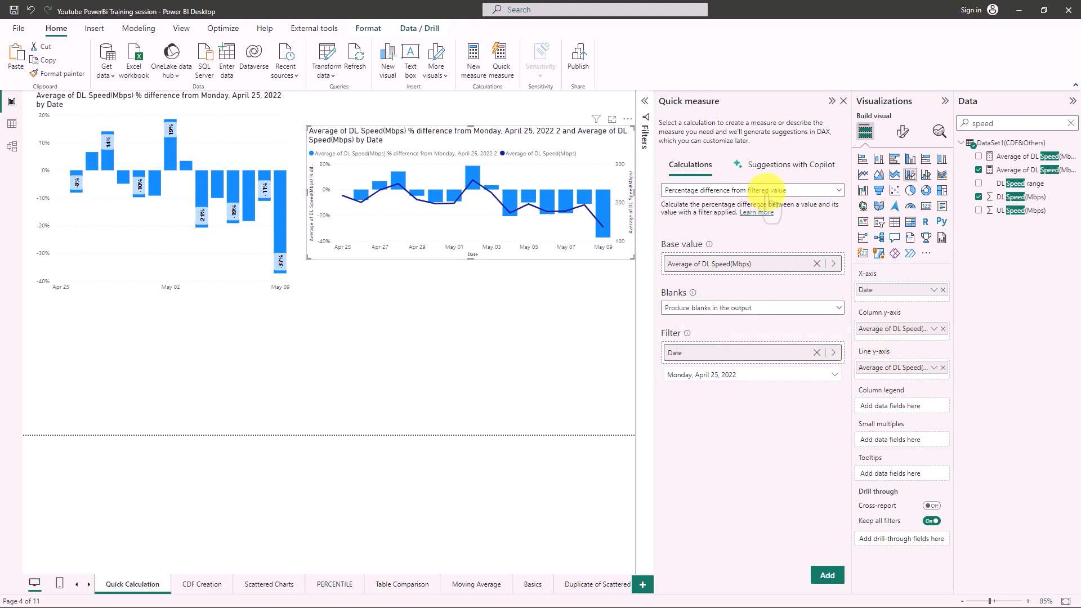
{"action": "left_click", "coordinate": [843, 101]}
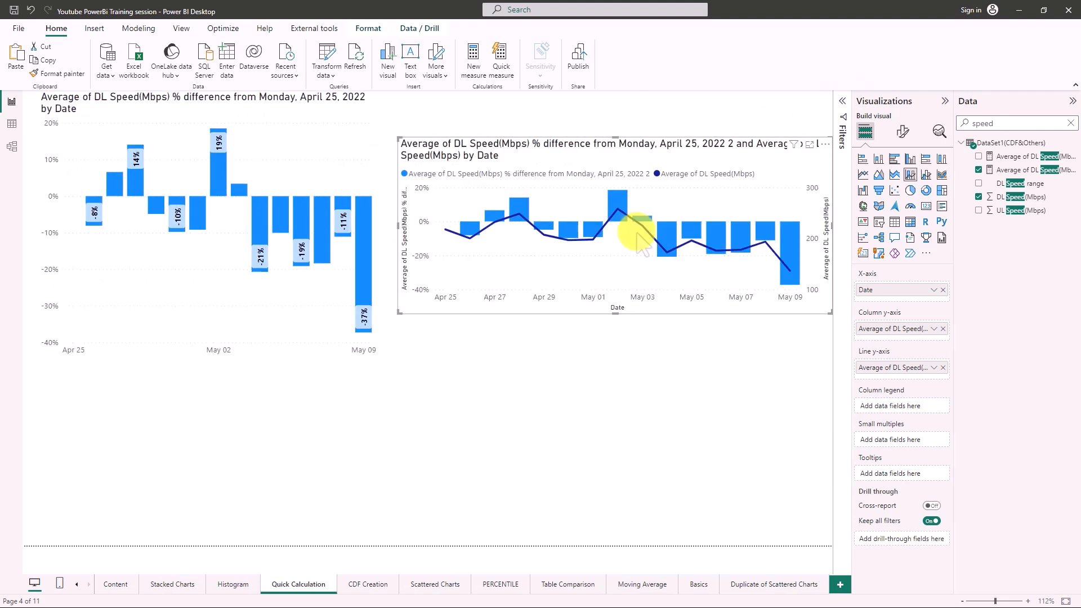
{"action": "left_click_drag", "start_coordinate": [613, 309], "coordinate": [617, 373]}
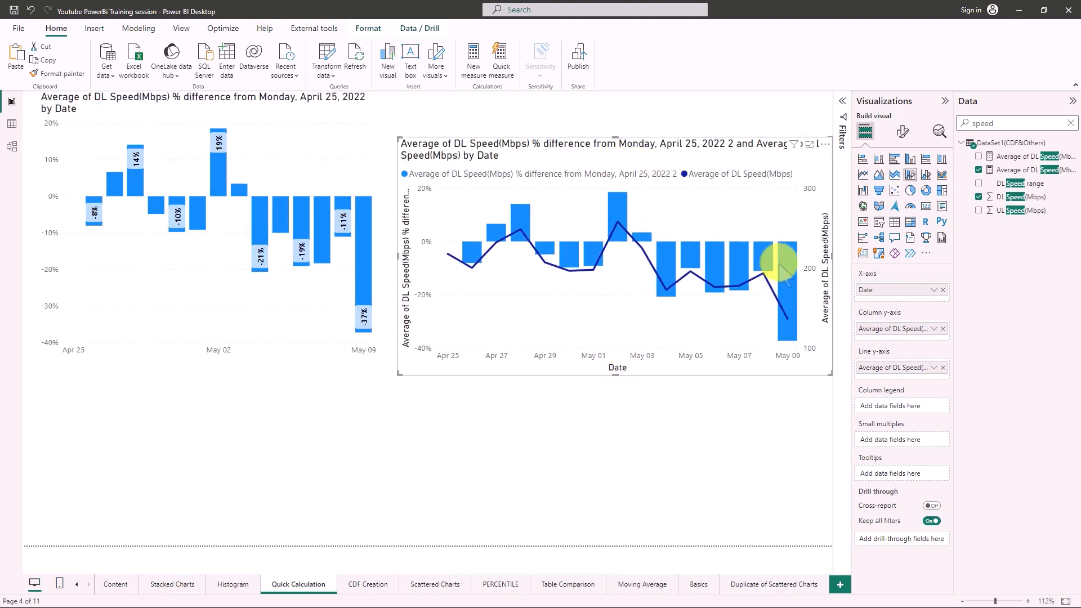
Compare the May 09 values in both charts and remove the average DL speed from the new chart's line y-axis
{"action": "mouse_move", "coordinate": [784, 270]}
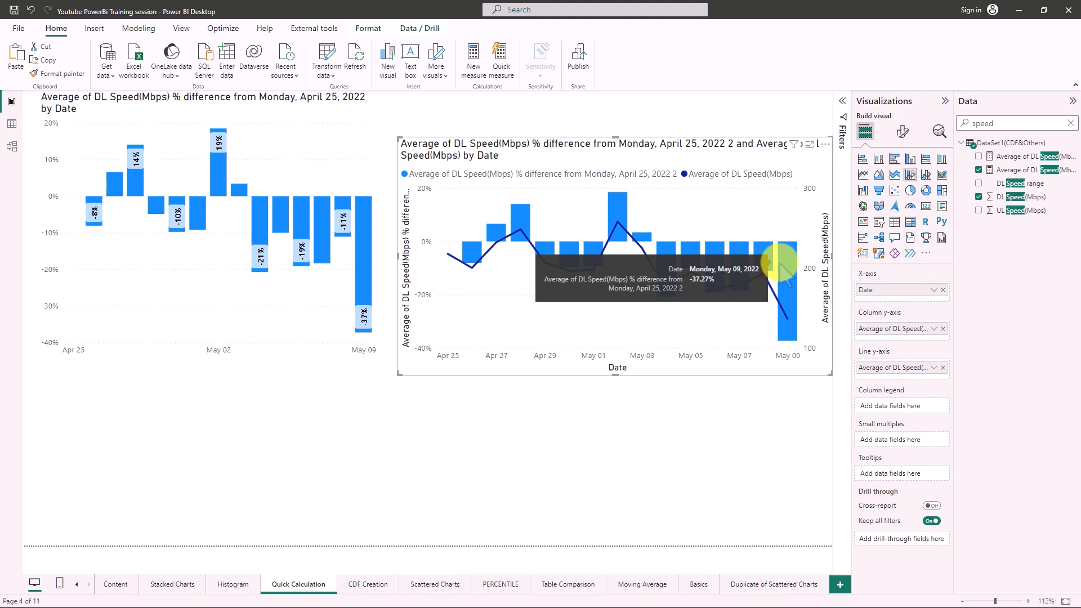
{"action": "mouse_move", "coordinate": [359, 275]}
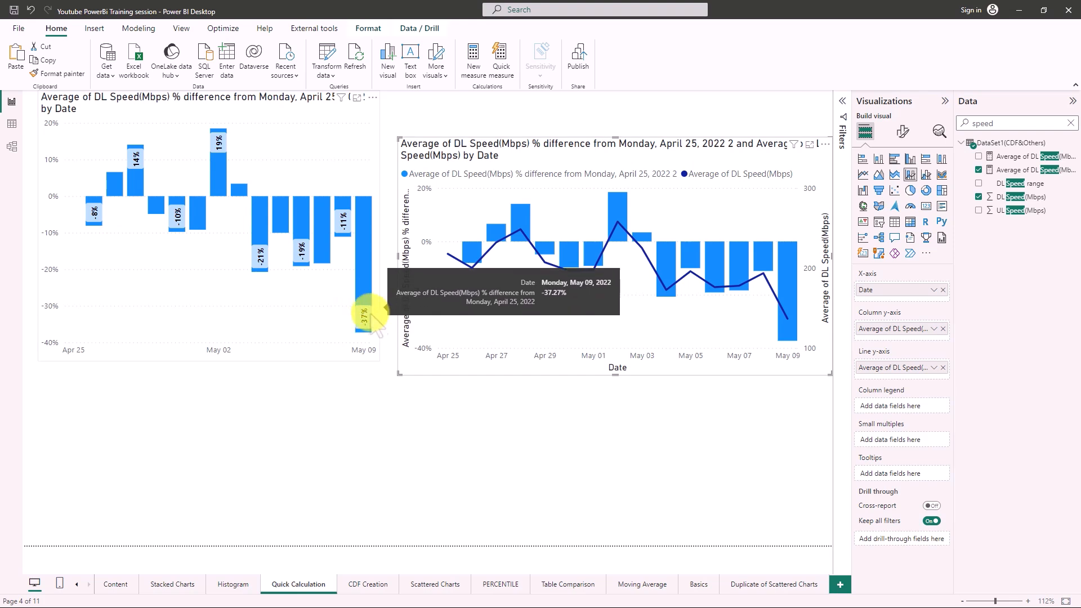
{"action": "mouse_move", "coordinate": [786, 316]}
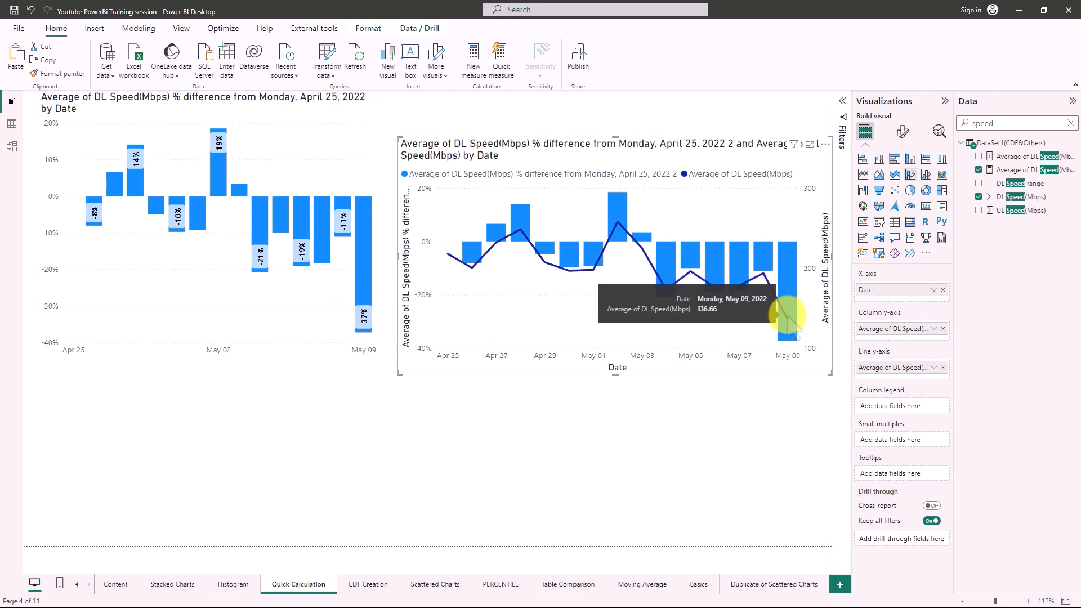
{"action": "left_click", "coordinate": [943, 368]}
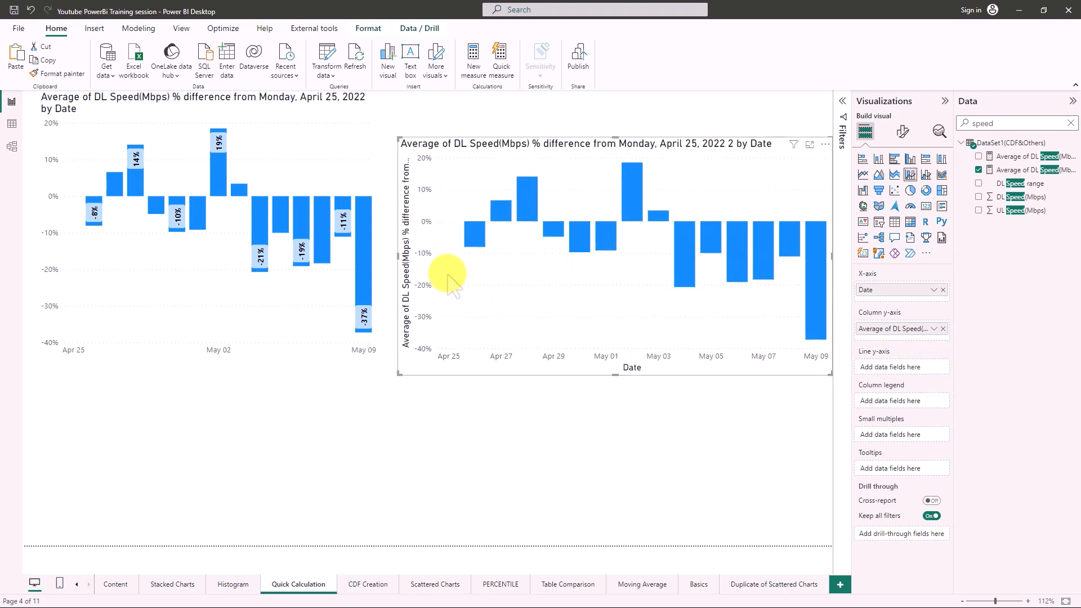
Turn on the new chart's data labels with Vertical orientation and Inside end position for the columns
{"action": "left_click", "coordinate": [902, 131]}
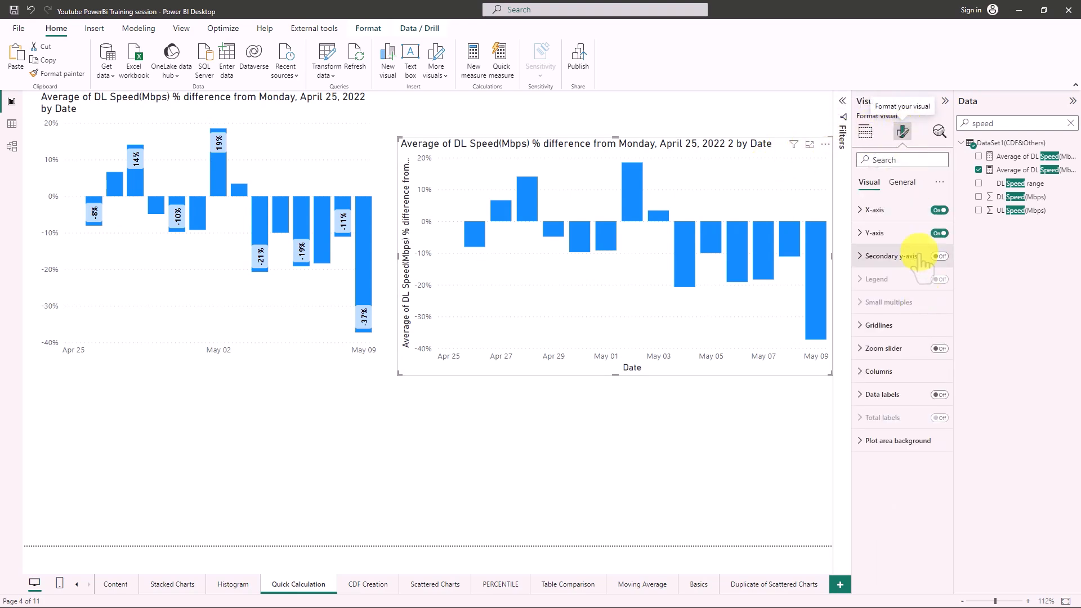
{"action": "left_click", "coordinate": [939, 395]}
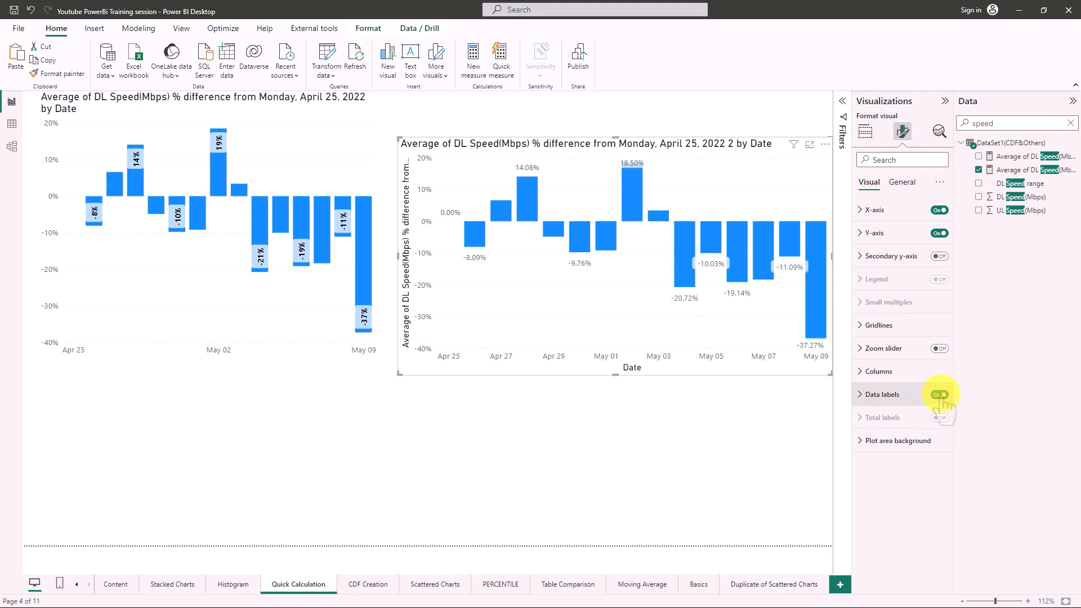
{"action": "left_click", "coordinate": [879, 395]}
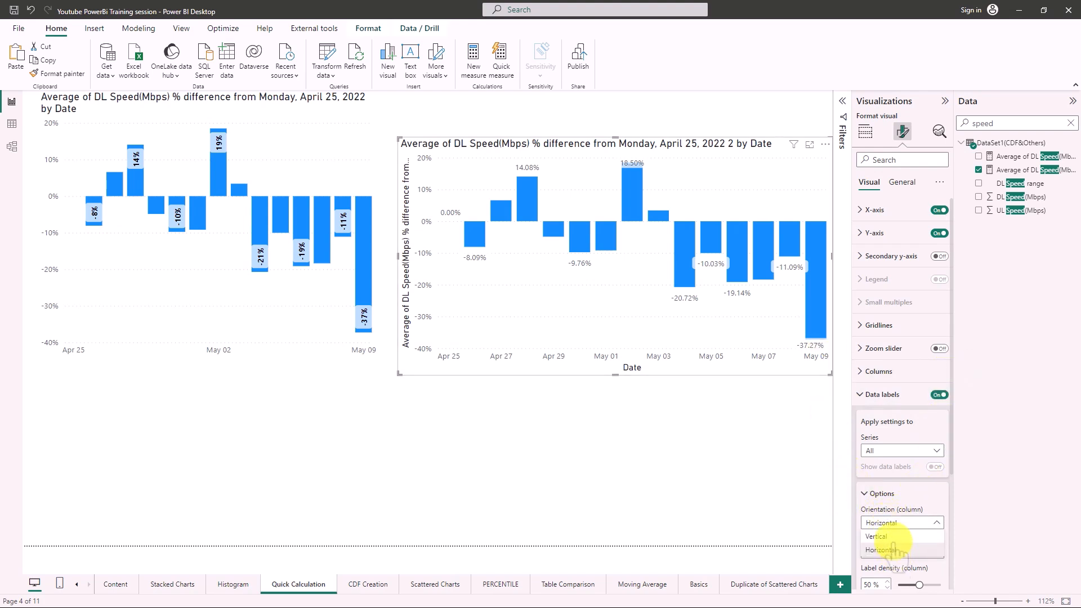
{"action": "left_click", "coordinate": [935, 523]}
{"action": "left_click", "coordinate": [926, 555]}
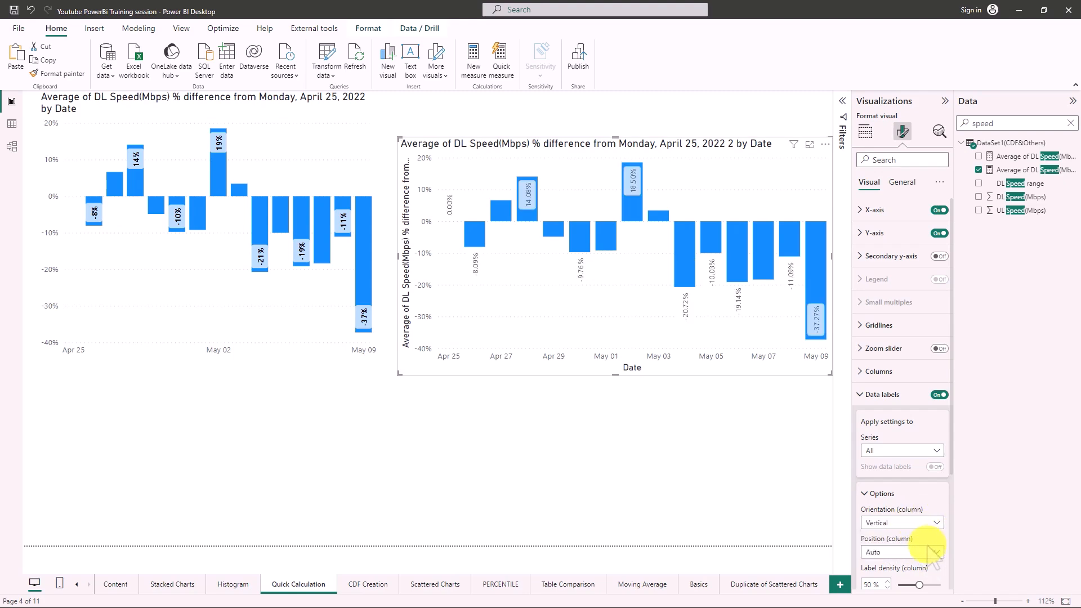
{"action": "left_click", "coordinate": [931, 551]}
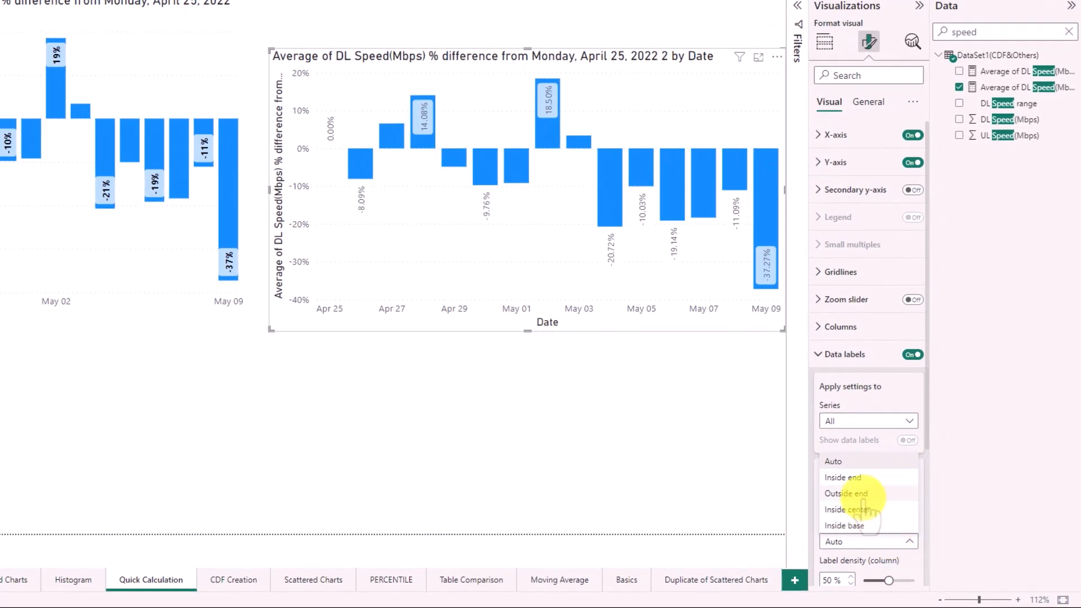
{"action": "left_click", "coordinate": [860, 477]}
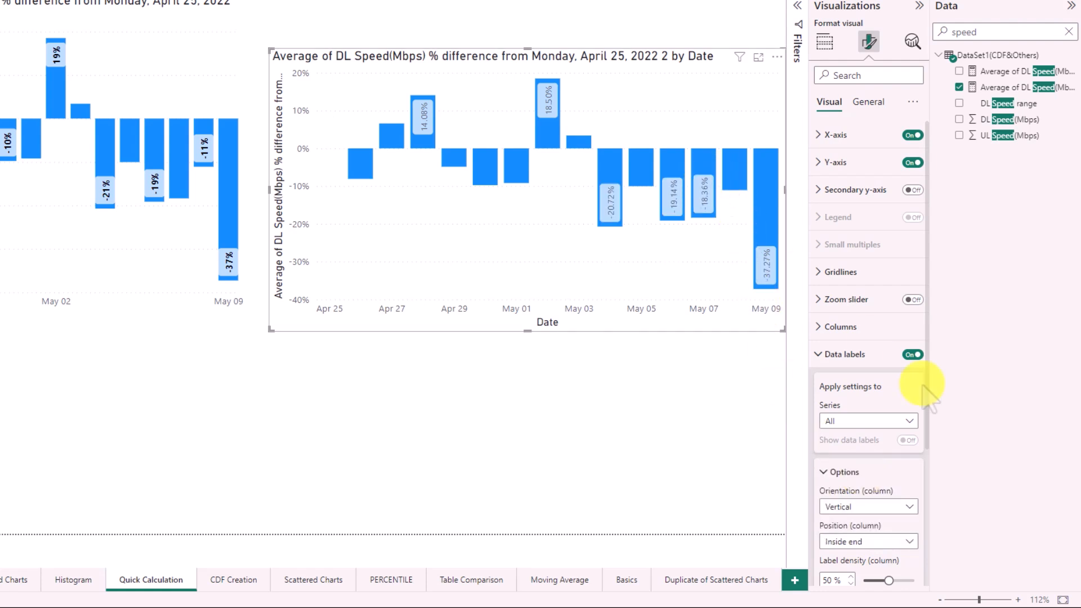
Format the data label values as bold black text with 0 decimal places
{"action": "scroll", "coordinate": [912, 487], "scroll_direction": "down", "scroll_amount": 4}
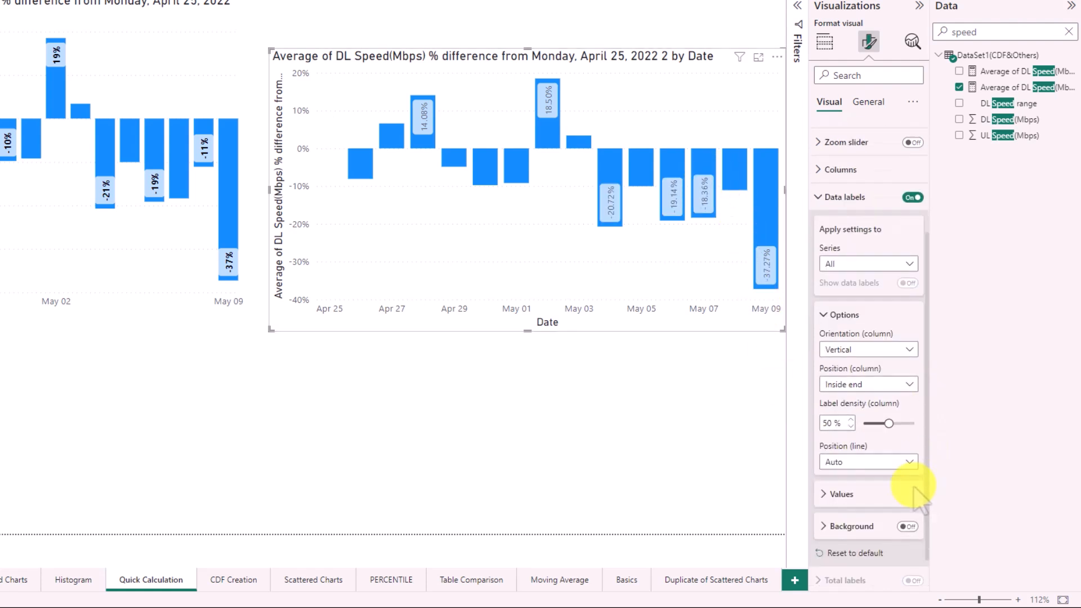
{"action": "left_click", "coordinate": [892, 458]}
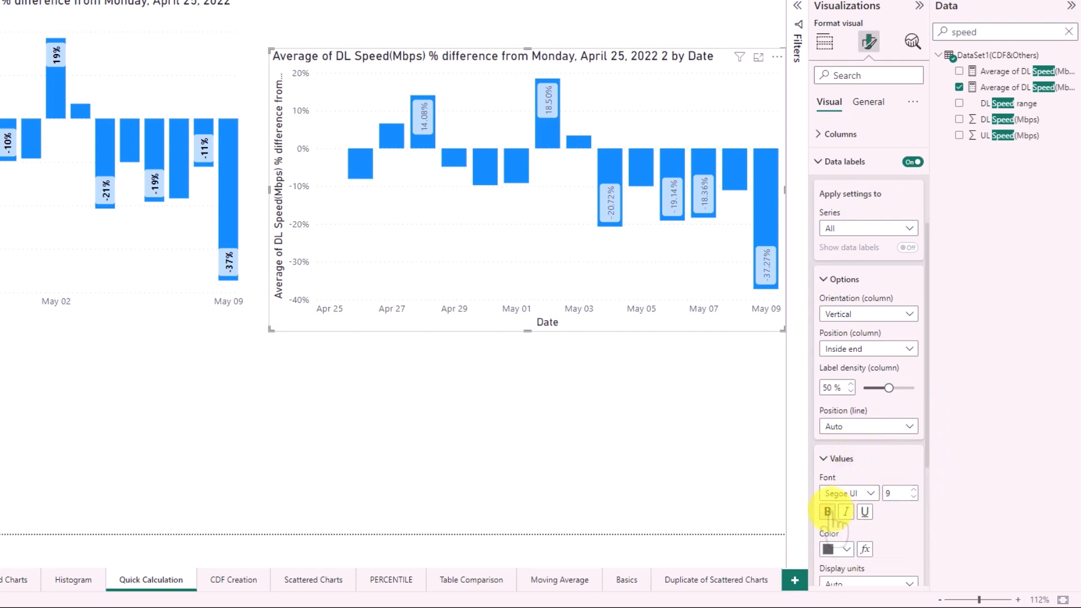
{"action": "left_click", "coordinate": [830, 548]}
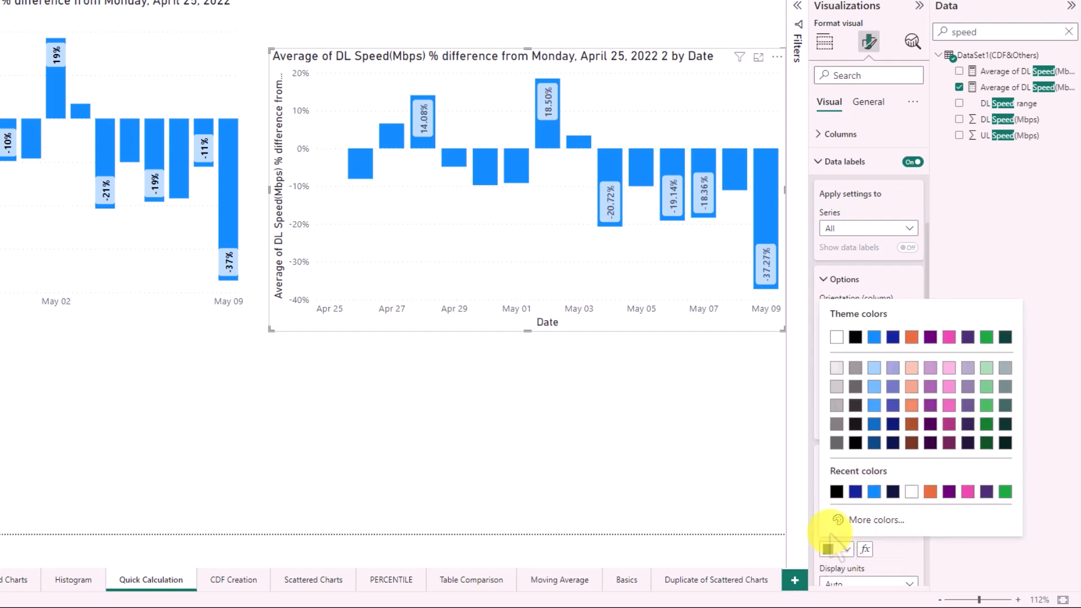
{"action": "left_click", "coordinate": [855, 336]}
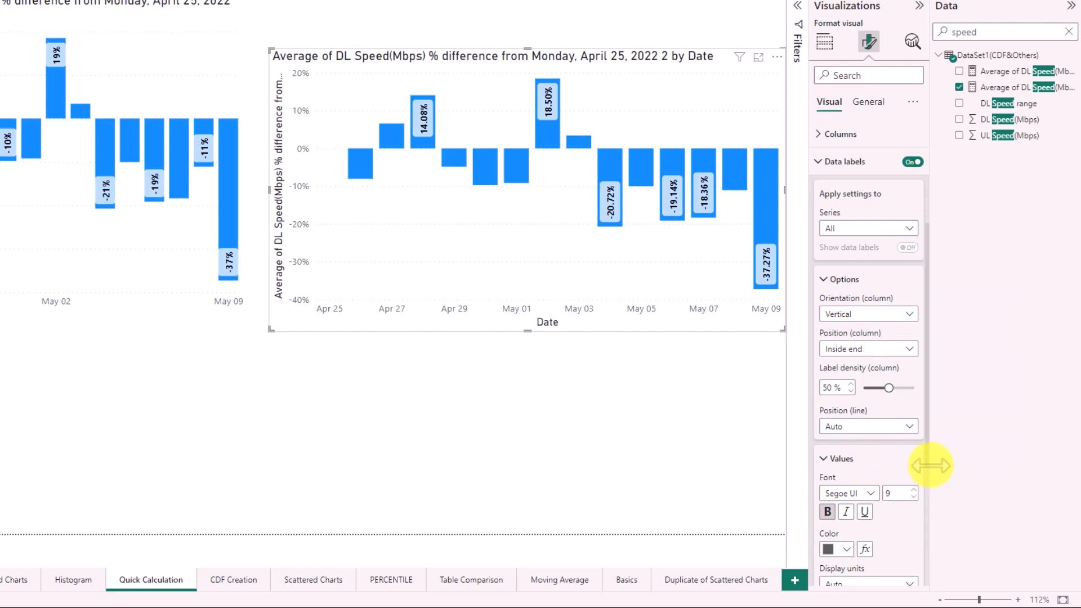
{"action": "scroll", "coordinate": [926, 445], "scroll_direction": "down", "scroll_amount": 3}
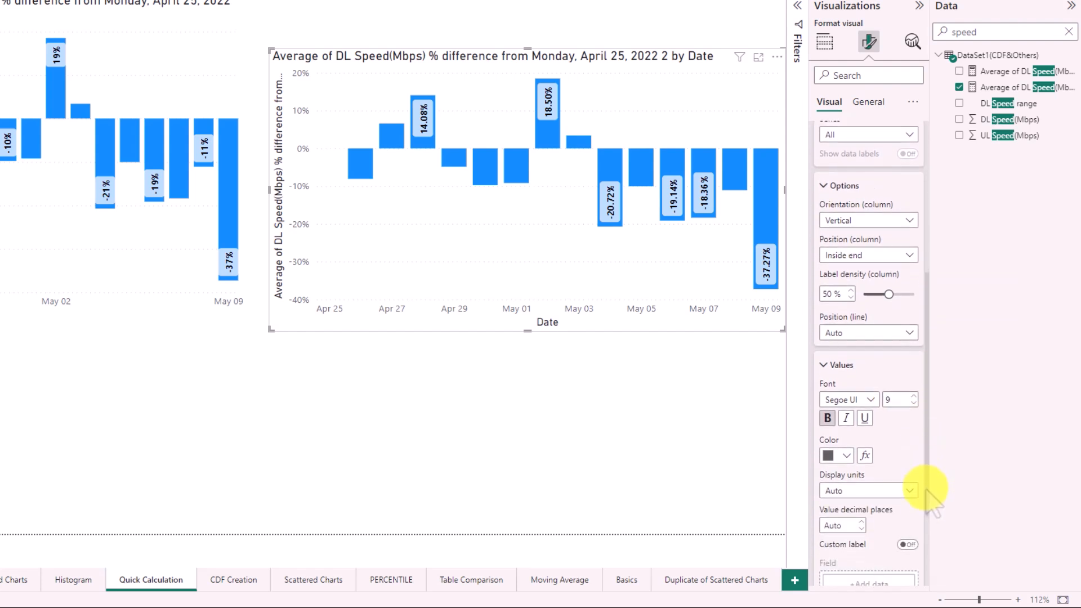
{"action": "left_click", "coordinate": [827, 494]}
{"action": "type", "text": "0"}
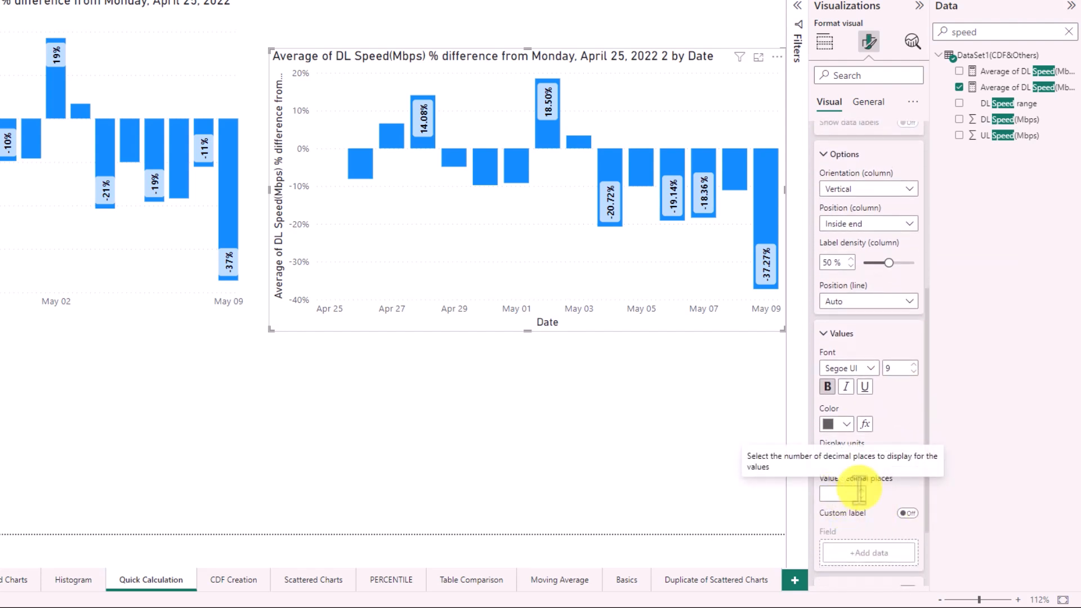
{"action": "left_click", "coordinate": [692, 388]}
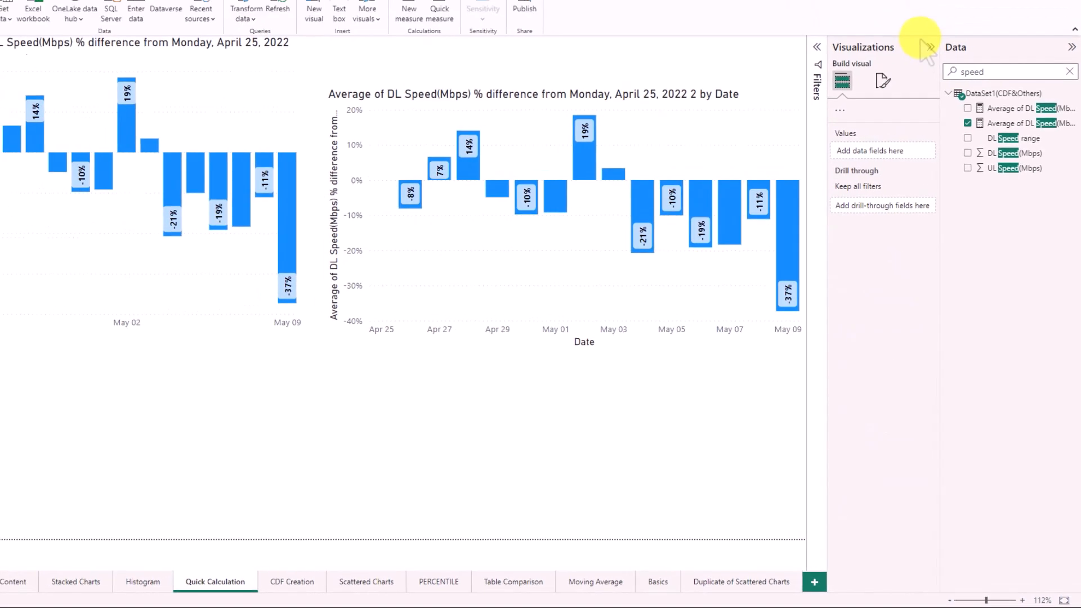
View both percentage difference charts with the Visualizations and Data panes collapsed, and reopen Visualizations
{"action": "left_click", "coordinate": [930, 47]}
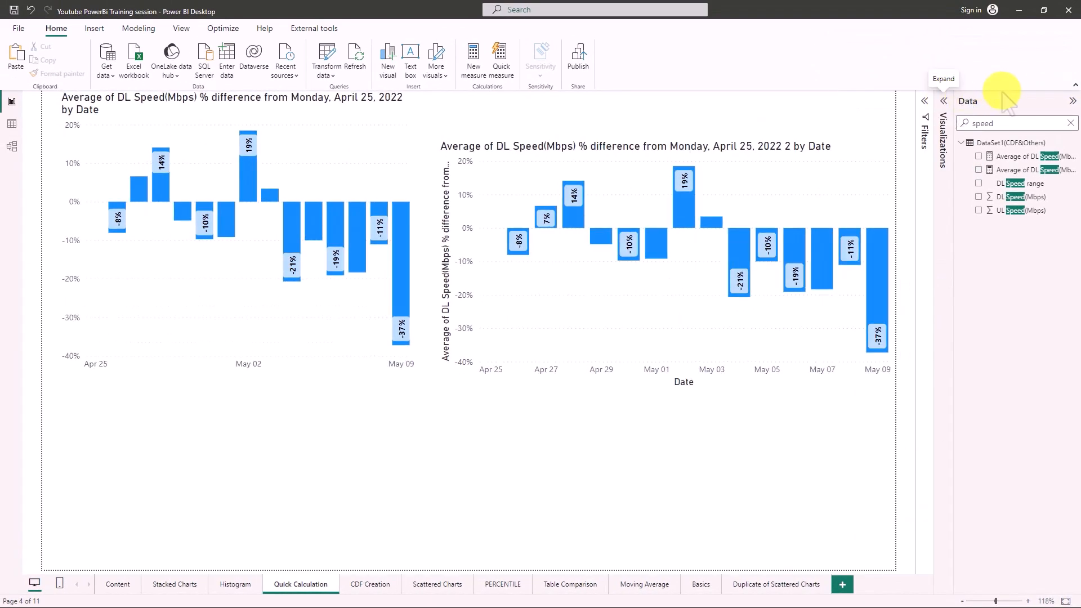
{"action": "left_click", "coordinate": [1071, 102]}
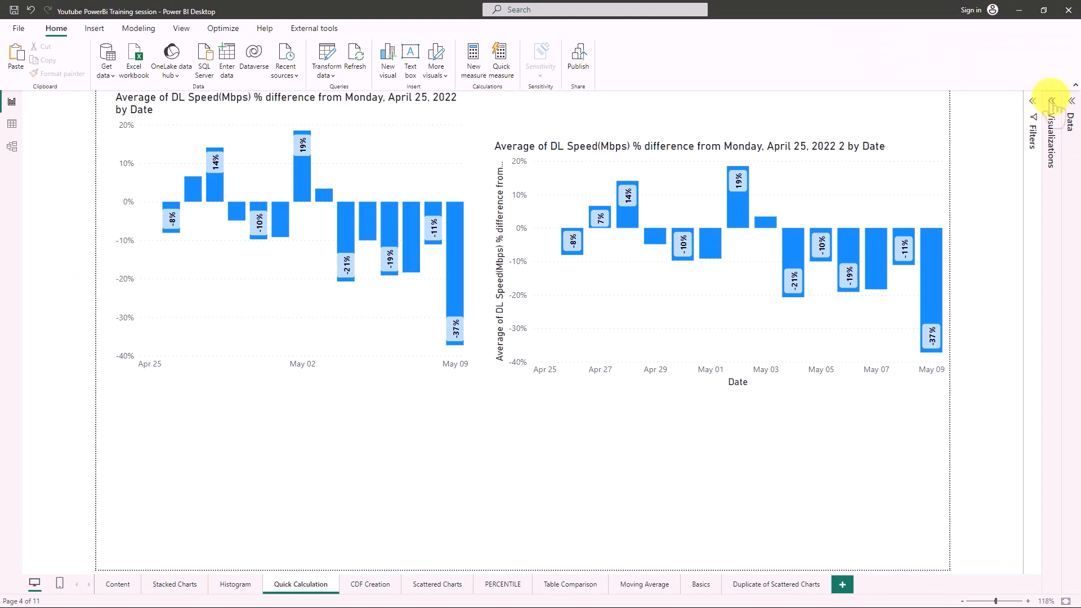
{"action": "left_click", "coordinate": [1049, 104]}
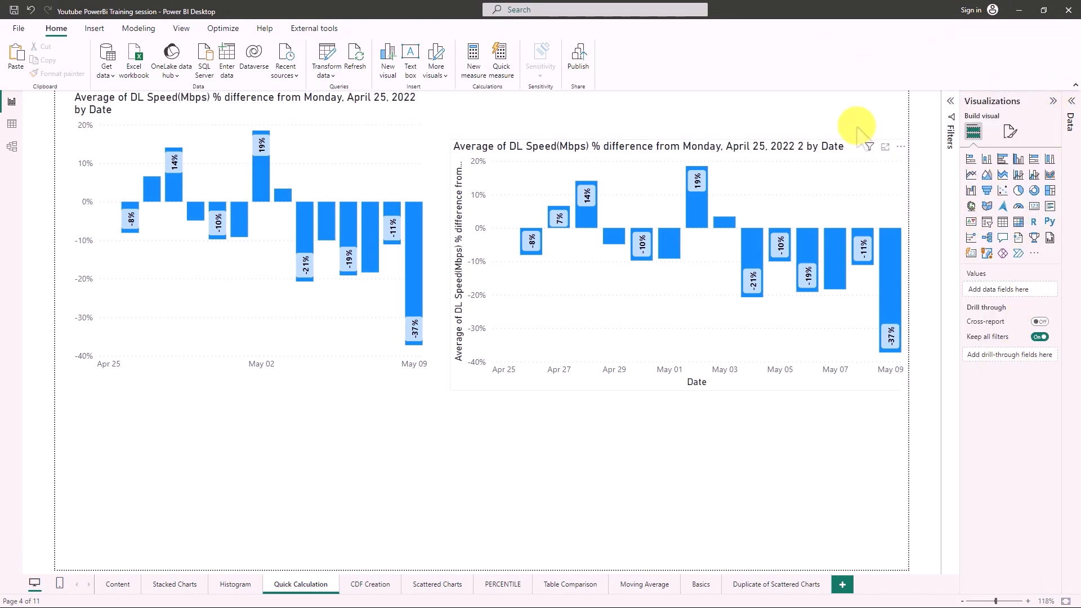
{"action": "left_click", "coordinate": [860, 160]}
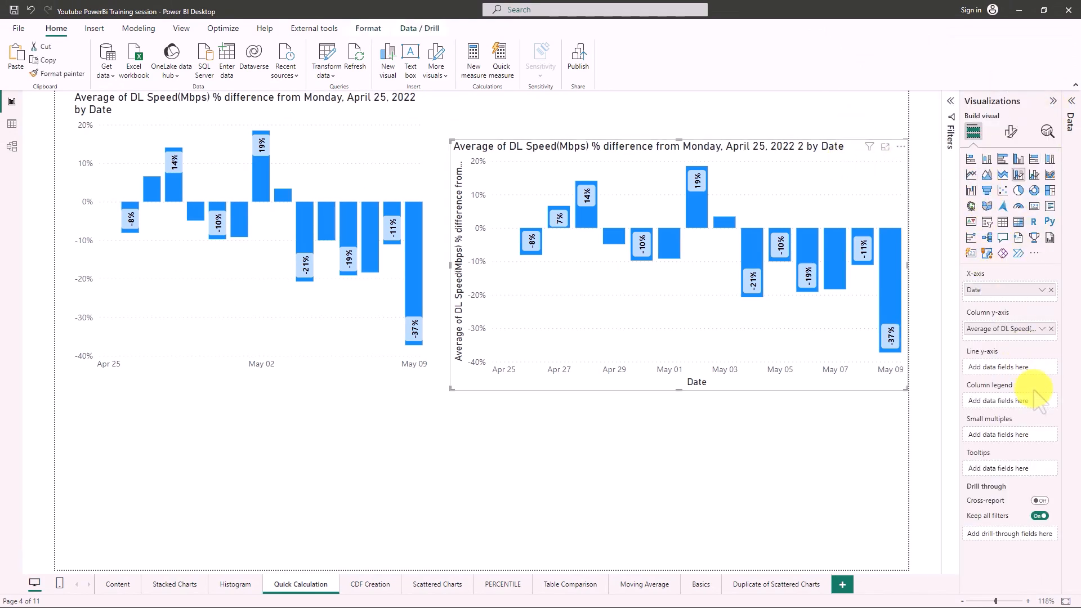
{"action": "left_click", "coordinate": [1042, 330]}
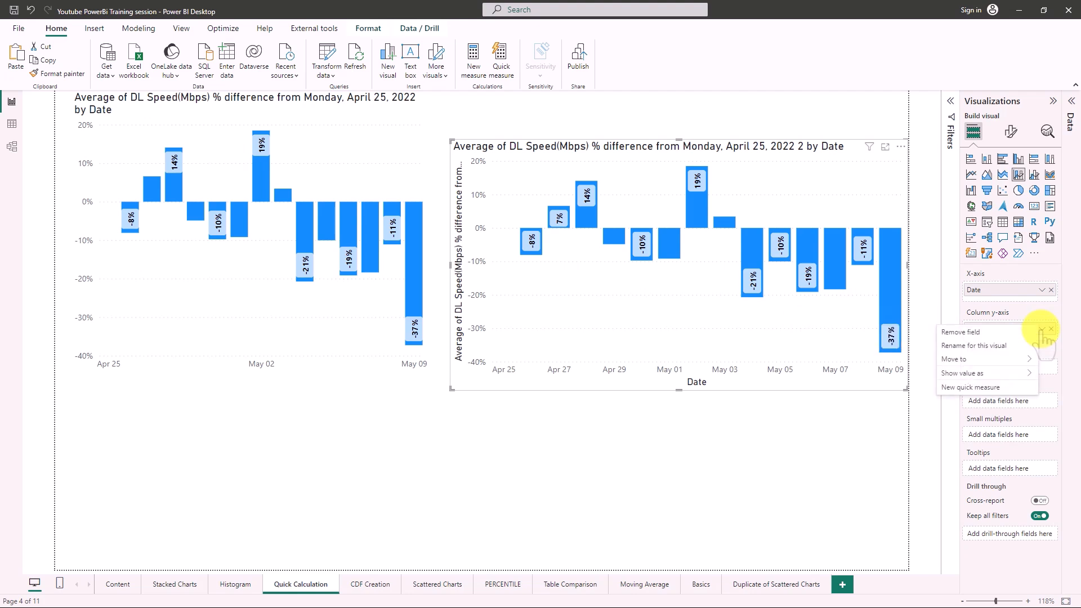
{"action": "left_click", "coordinate": [989, 388]}
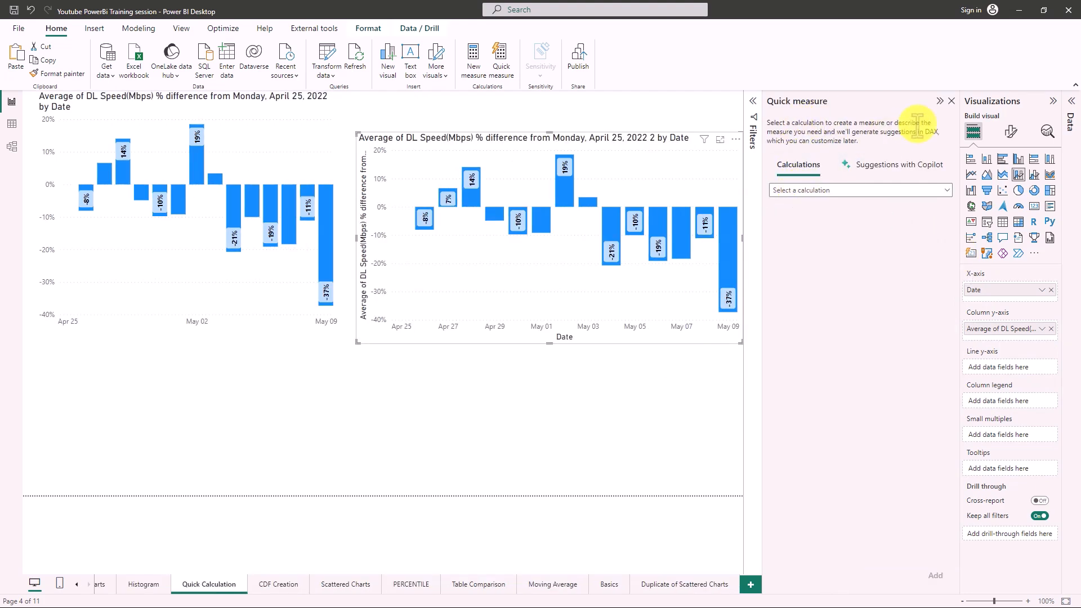
{"action": "left_click", "coordinate": [952, 101]}
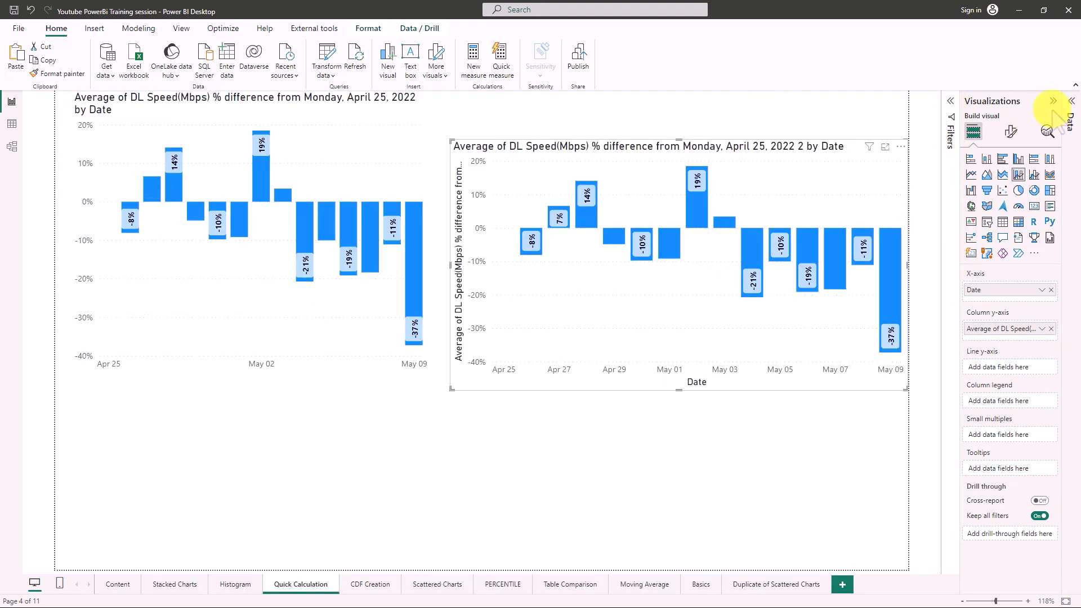
{"action": "left_click", "coordinate": [1070, 101]}
{"action": "left_click_drag", "start_coordinate": [1022, 123], "coordinate": [796, 159]}
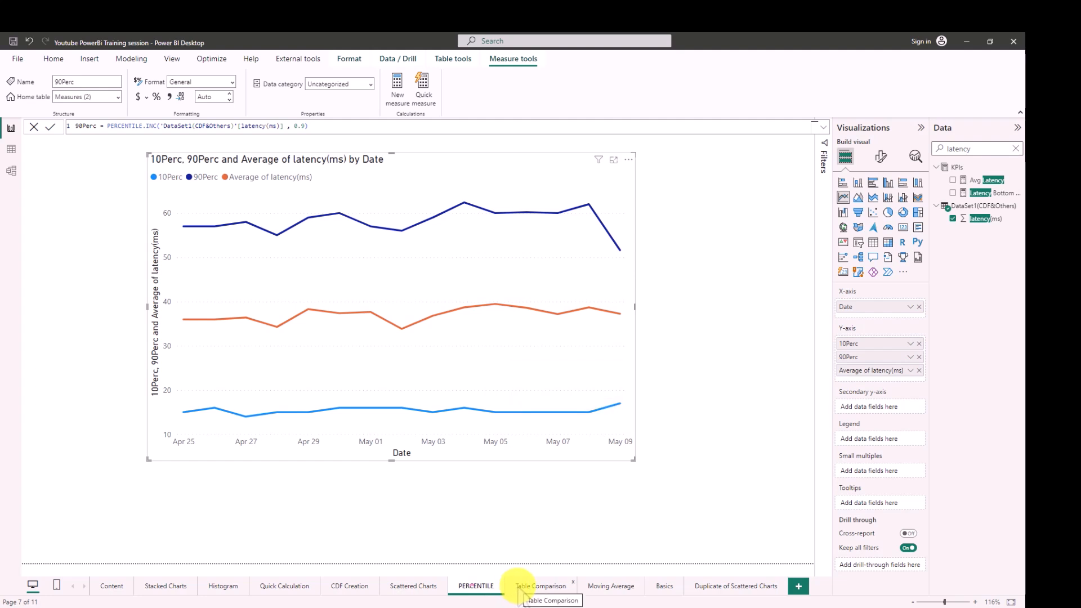
Add a Matrix visual to the Table Comparison page, place it away from the page corner and enlarge it
{"action": "left_click", "coordinate": [521, 588]}
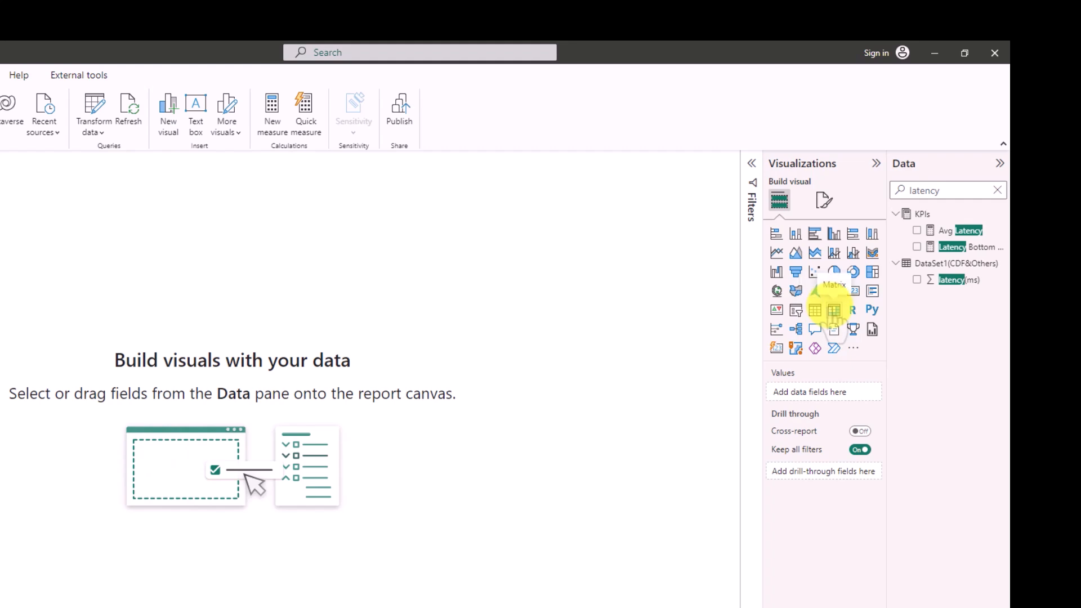
{"action": "left_click", "coordinate": [834, 310]}
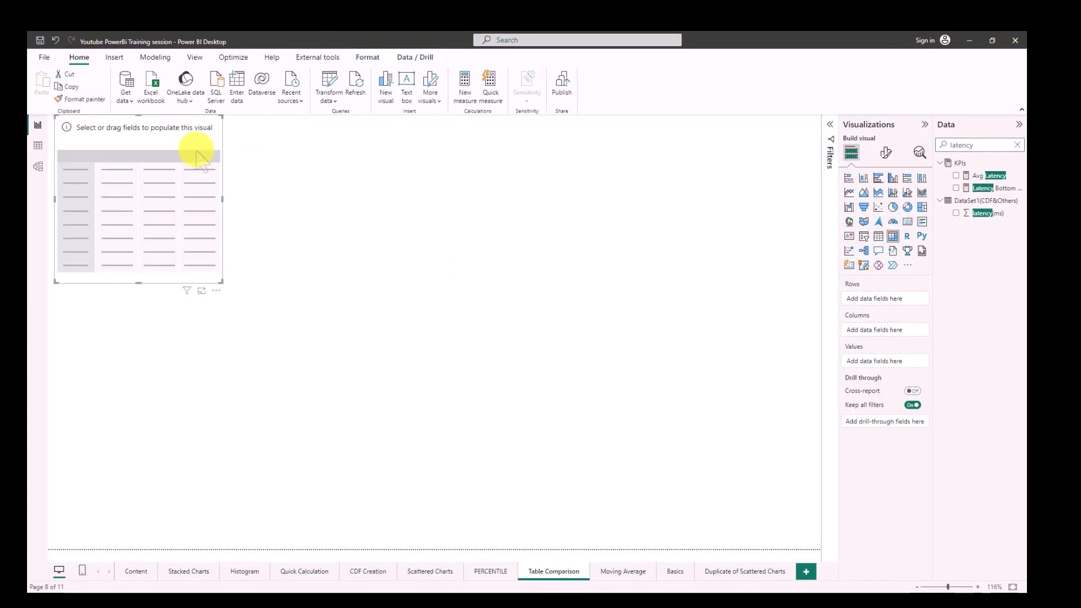
{"action": "left_click_drag", "start_coordinate": [219, 145], "coordinate": [345, 185]}
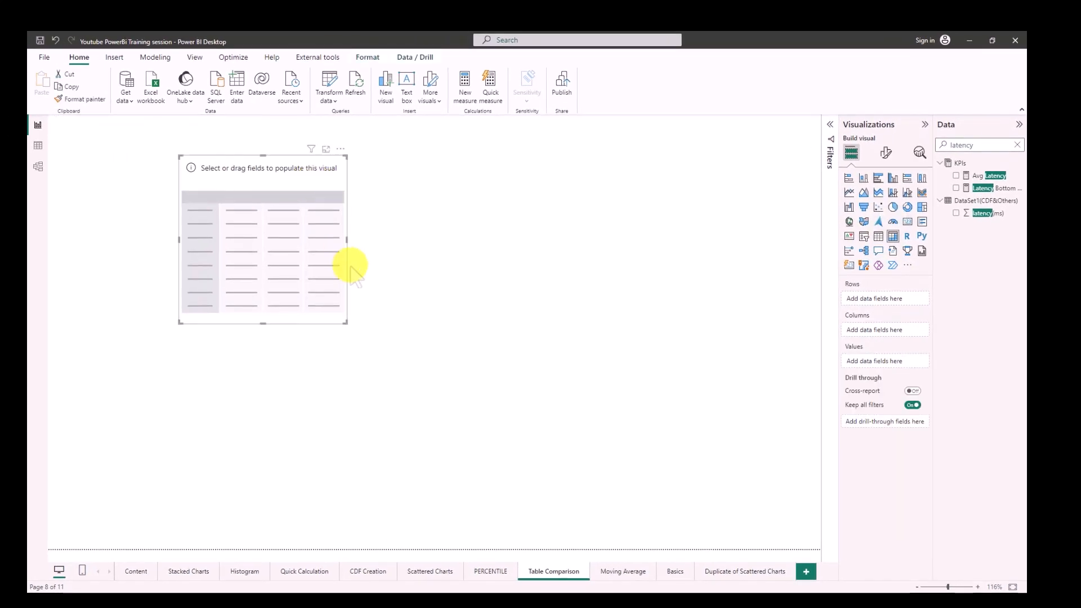
{"action": "left_click_drag", "start_coordinate": [343, 323], "coordinate": [495, 437]}
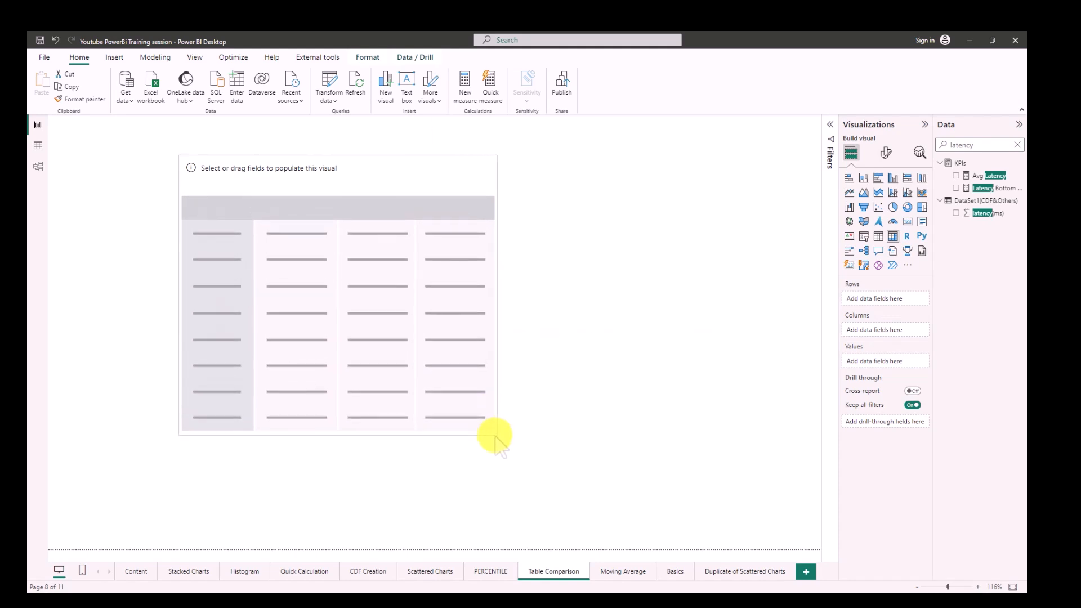
Clear the latency field search and add Avg Latency and DL User Thrp(Mbps) from the KPIs table to the matrix values
{"action": "left_click", "coordinate": [1017, 145]}
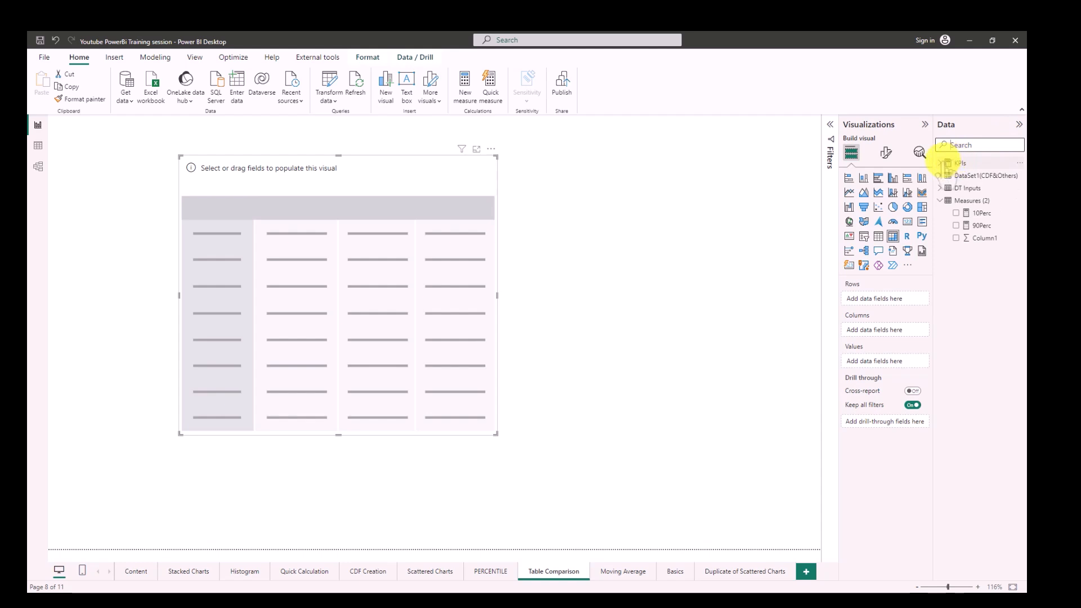
{"action": "left_click", "coordinate": [943, 163]}
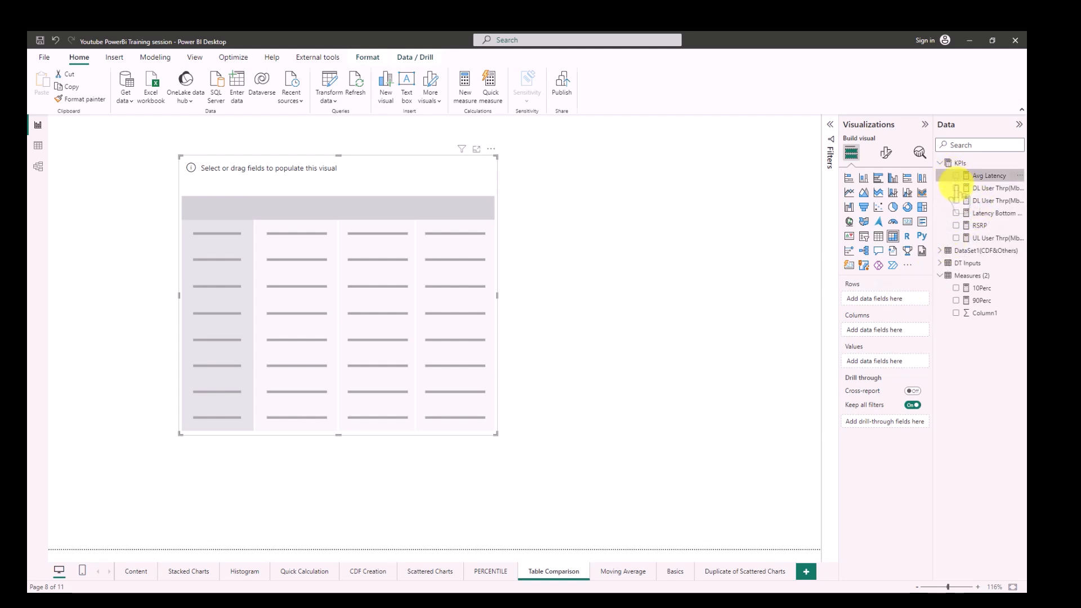
{"action": "left_click", "coordinate": [960, 177]}
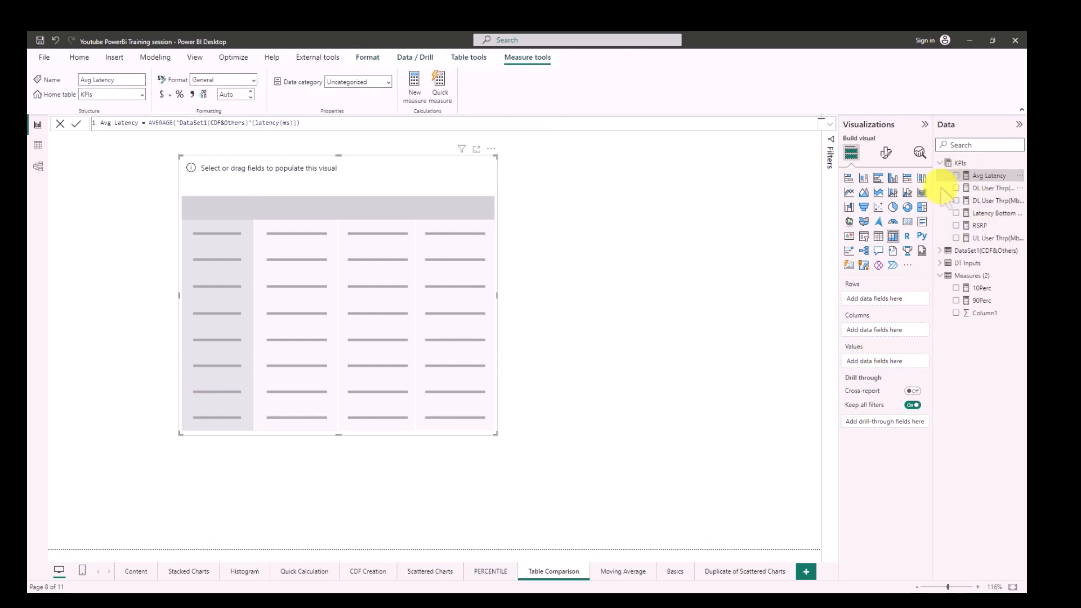
{"action": "left_click", "coordinate": [956, 176]}
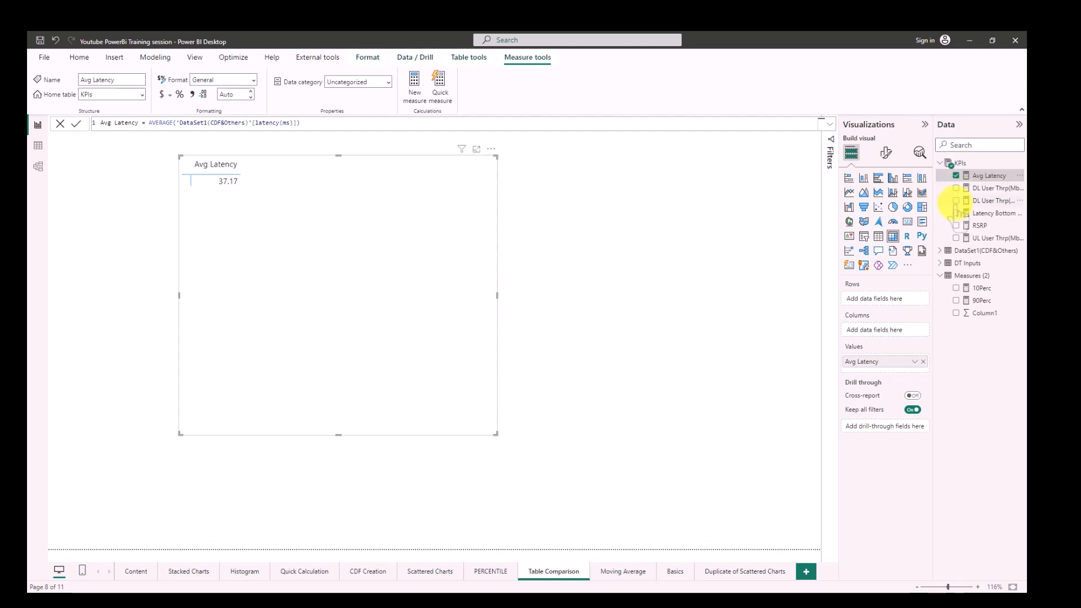
{"action": "left_click", "coordinate": [958, 189]}
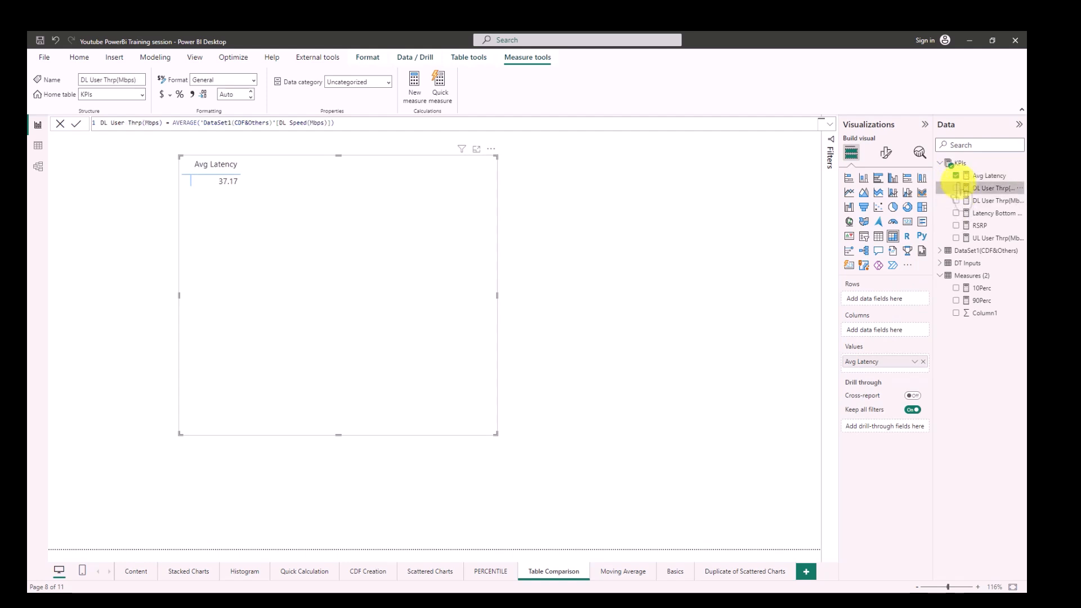
{"action": "left_click", "coordinate": [956, 188]}
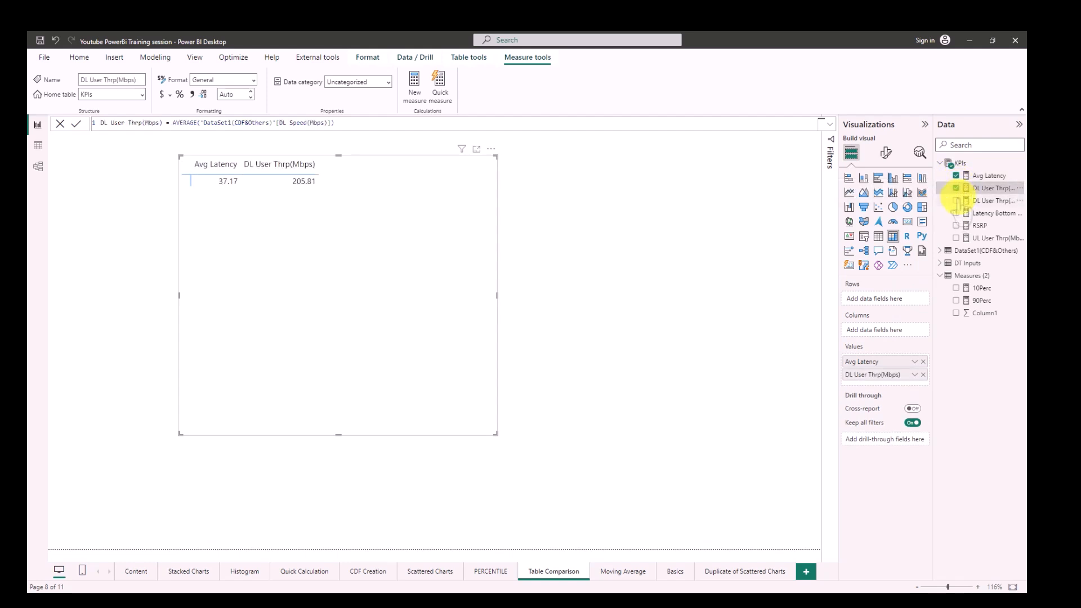
Add the DL User Thrp(Mbps) % difference, Latency Bottom 10% Percentile, RSRP and UL User Thrp(Mbps) measures to the values, and check the matrix in focus mode
{"action": "left_click", "coordinate": [956, 200]}
{"action": "left_click_drag", "start_coordinate": [980, 217], "coordinate": [893, 394]}
{"action": "left_click_drag", "start_coordinate": [979, 225], "coordinate": [920, 411]}
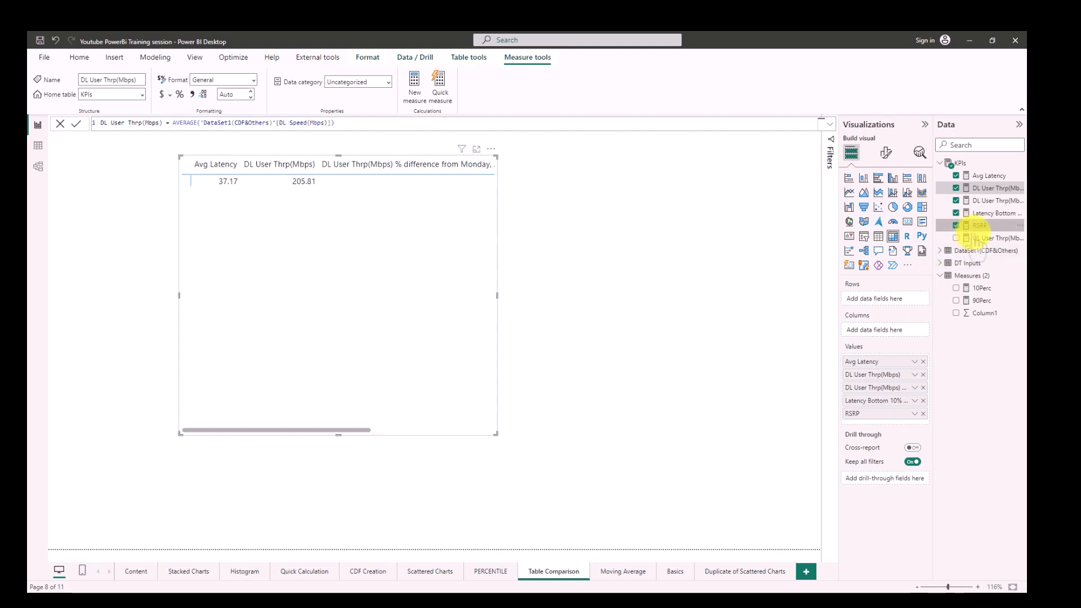
{"action": "left_click_drag", "start_coordinate": [982, 239], "coordinate": [895, 420]}
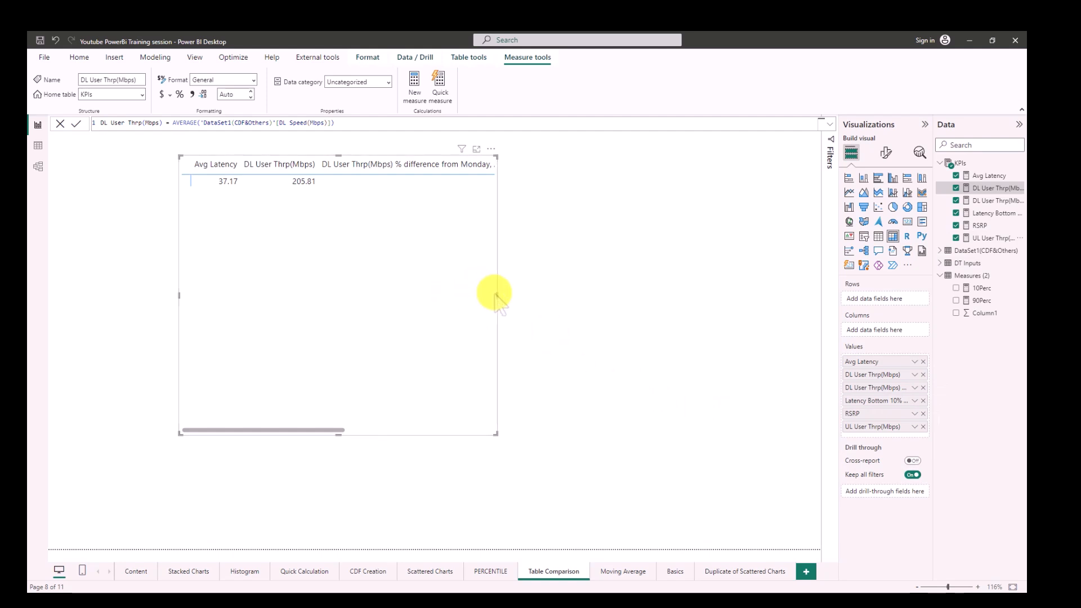
{"action": "left_click", "coordinate": [477, 149]}
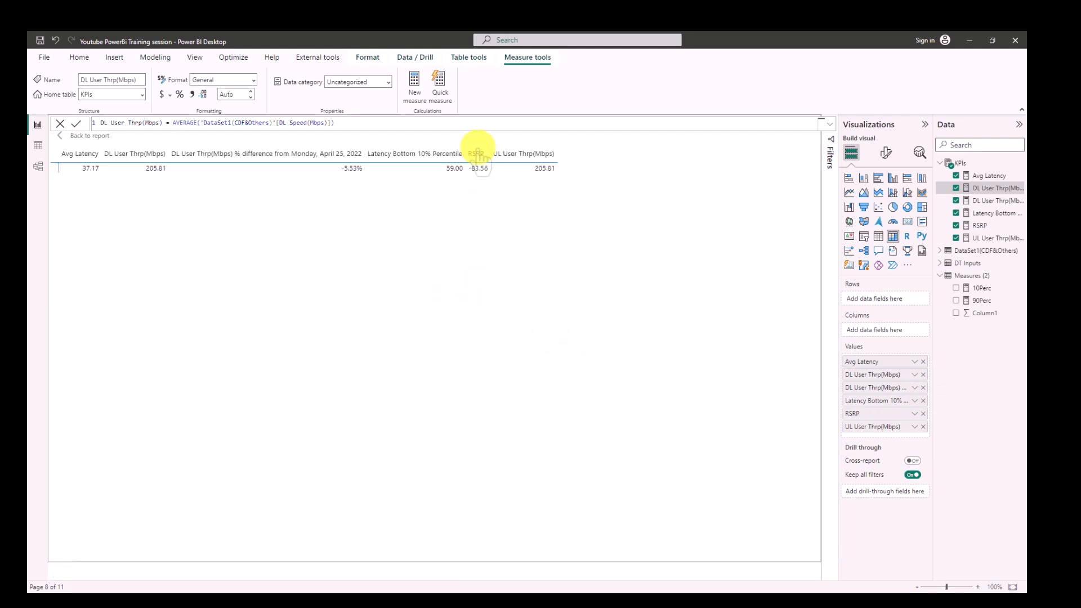
{"action": "left_click", "coordinate": [83, 139]}
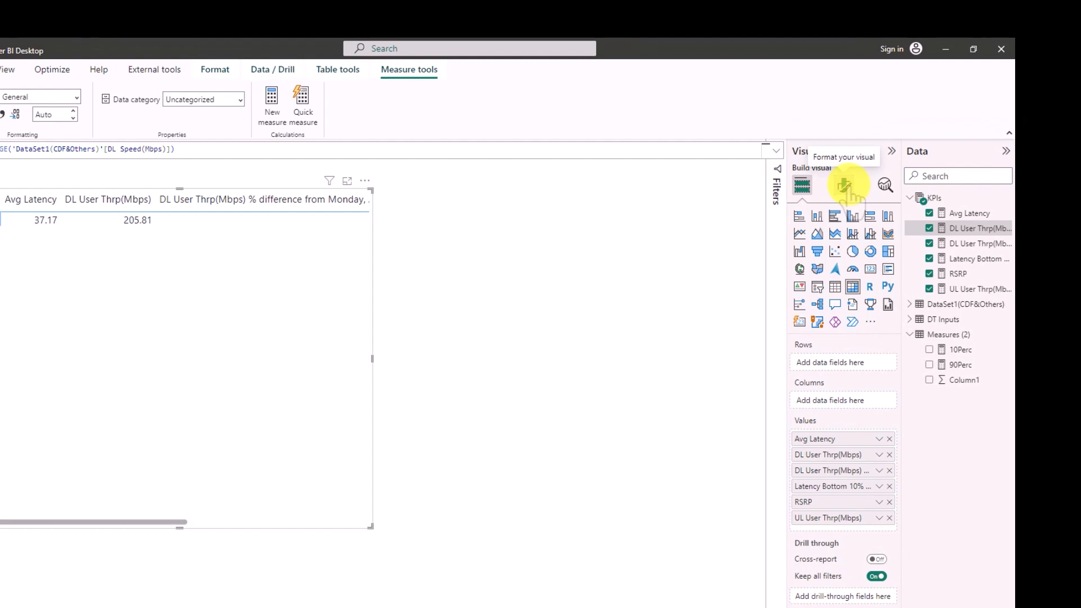
Switch the matrix values to rows in the visual's formatting options and widen the matrix
{"action": "left_click", "coordinate": [845, 186]}
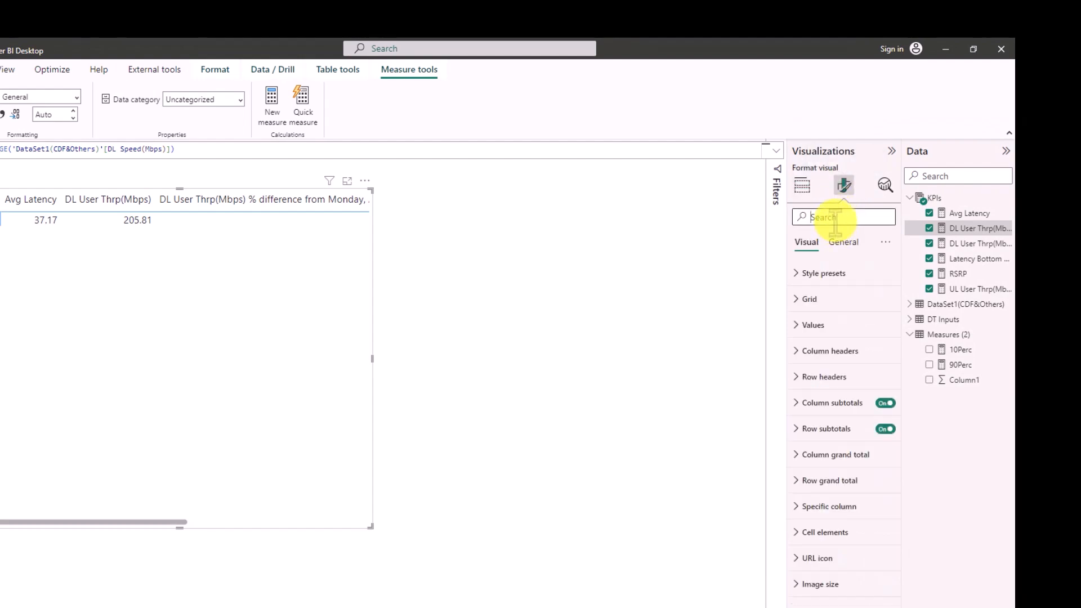
{"action": "type", "text": "wit"}
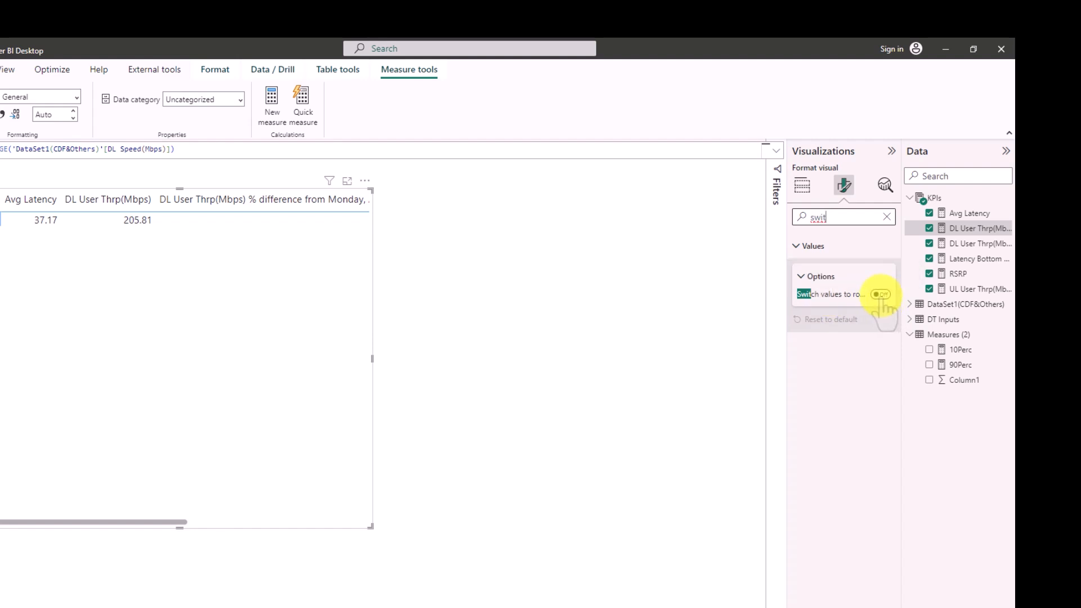
{"action": "left_click", "coordinate": [881, 294]}
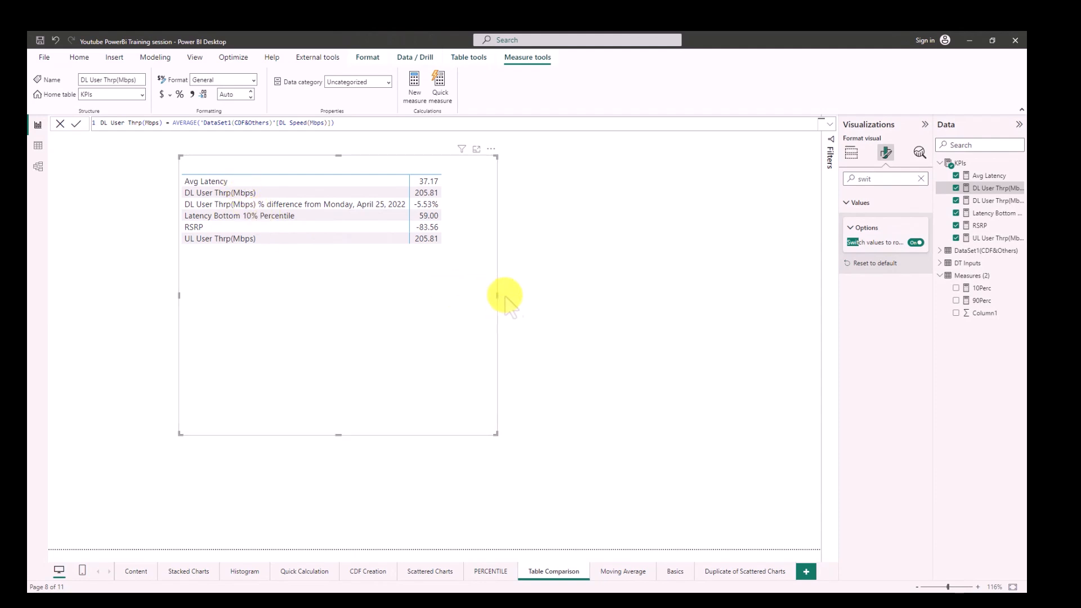
{"action": "left_click_drag", "start_coordinate": [499, 296], "coordinate": [544, 296]}
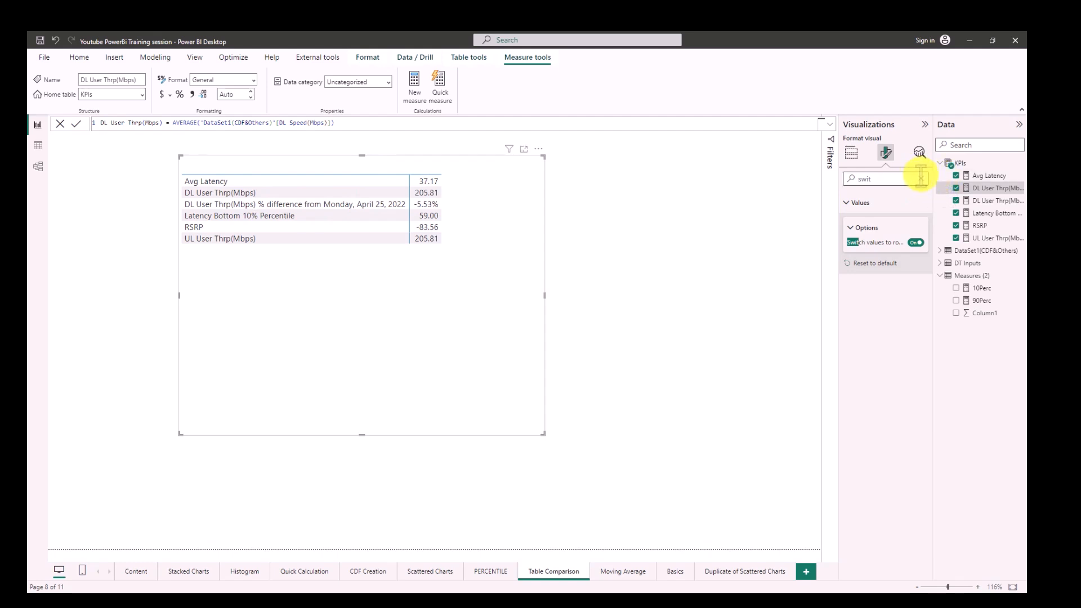
Search the fields for "date" and add the Date field to the matrix columns
{"action": "left_click", "coordinate": [852, 153]}
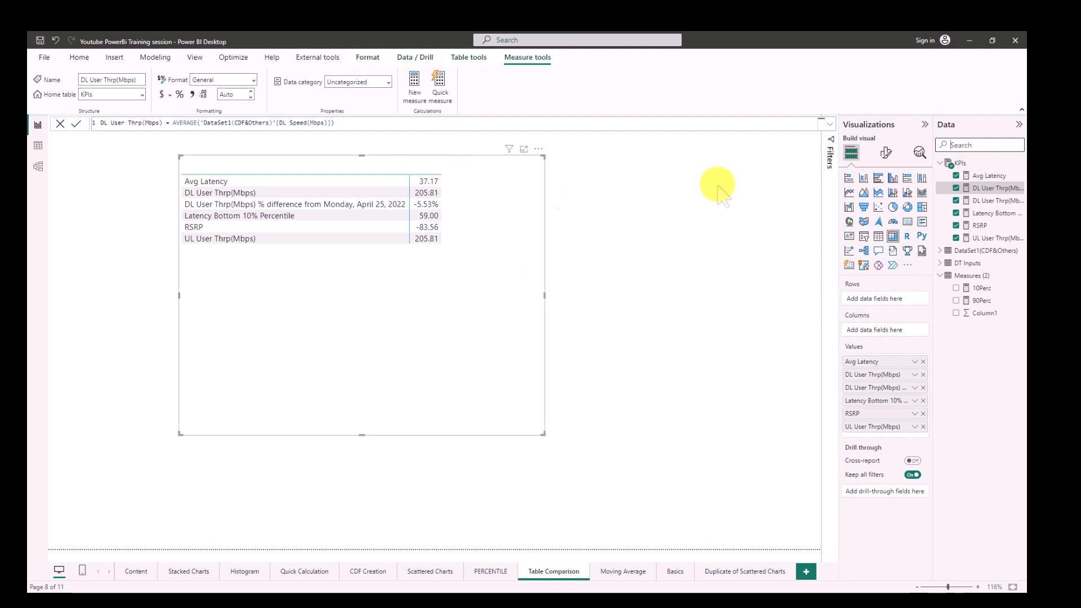
{"action": "left_click", "coordinate": [979, 145]}
{"action": "type", "text": "date"}
{"action": "left_click_drag", "start_coordinate": [979, 175], "coordinate": [901, 331]}
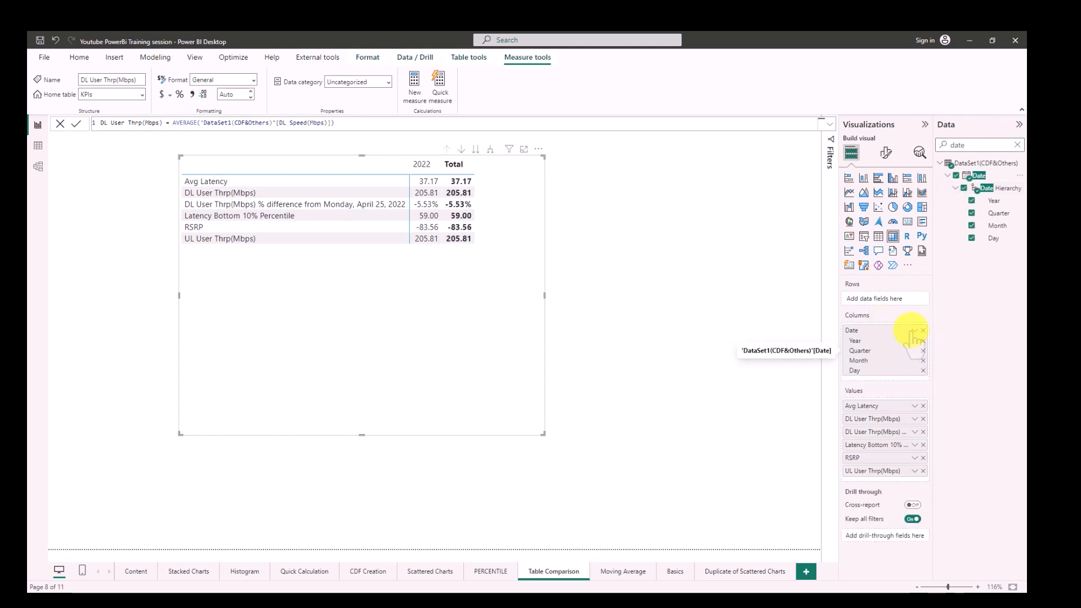
Remove the Year and Quarter levels from the matrix columns and switch Date from the hierarchy to plain dates
{"action": "left_click", "coordinate": [914, 331]}
{"action": "left_click", "coordinate": [876, 326]}
{"action": "left_click", "coordinate": [923, 342]}
{"action": "left_click", "coordinate": [923, 341]}
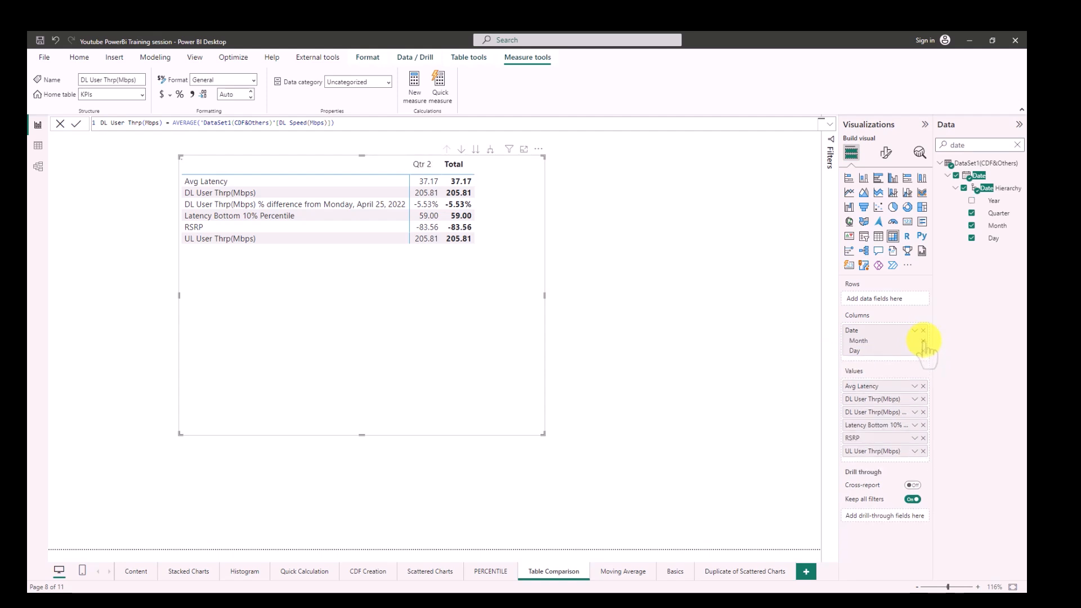
{"action": "left_click", "coordinate": [914, 331]}
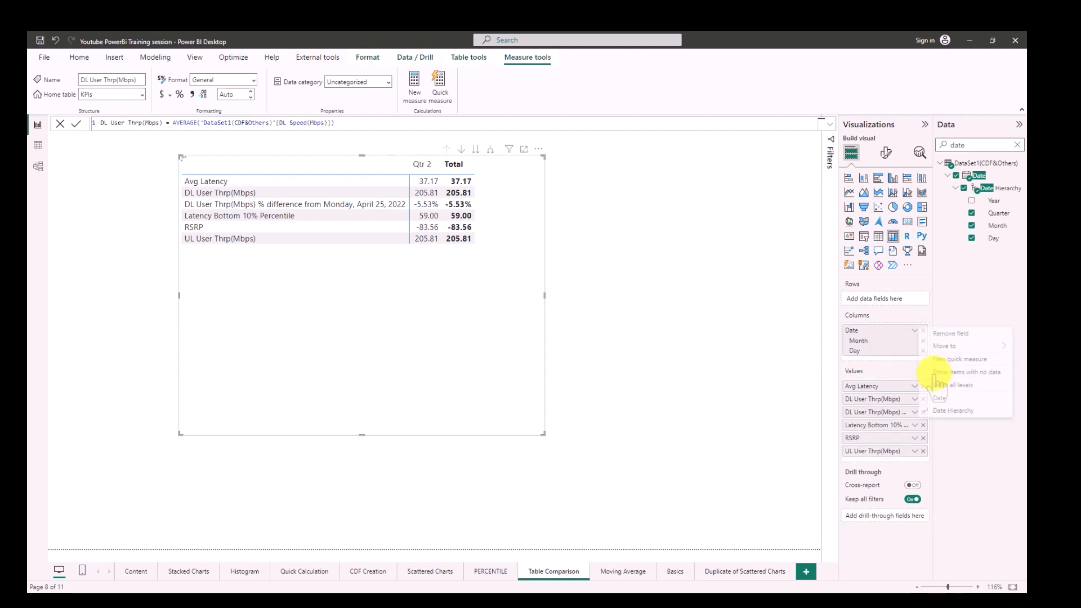
{"action": "left_click", "coordinate": [939, 398]}
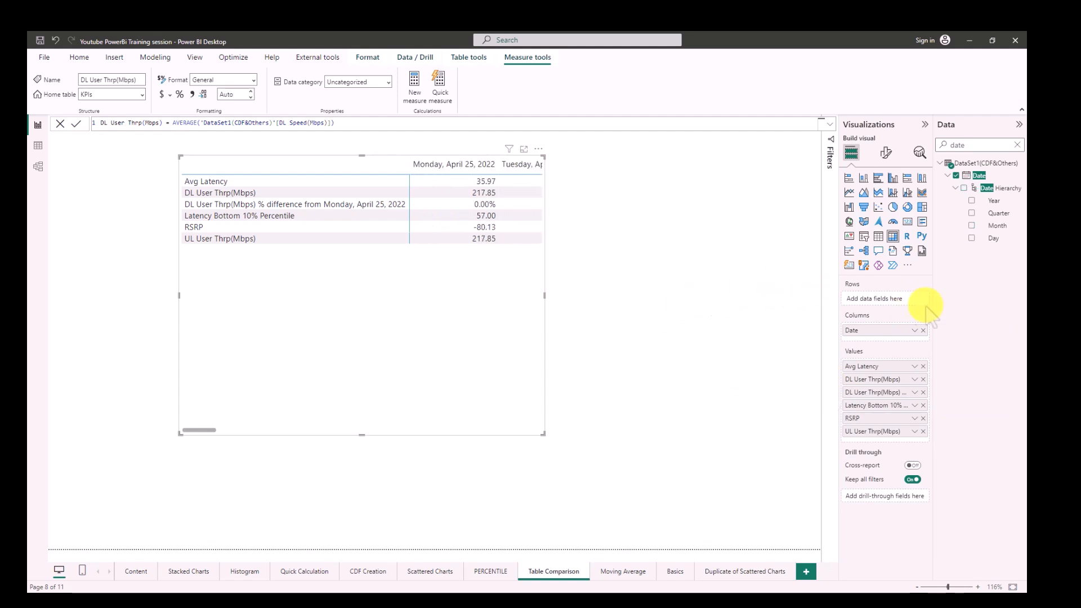
Replace the plain Date column field with the Date hierarchy and remove its Year, Quarter and Day levels, keeping only Month
{"action": "left_click", "coordinate": [923, 331]}
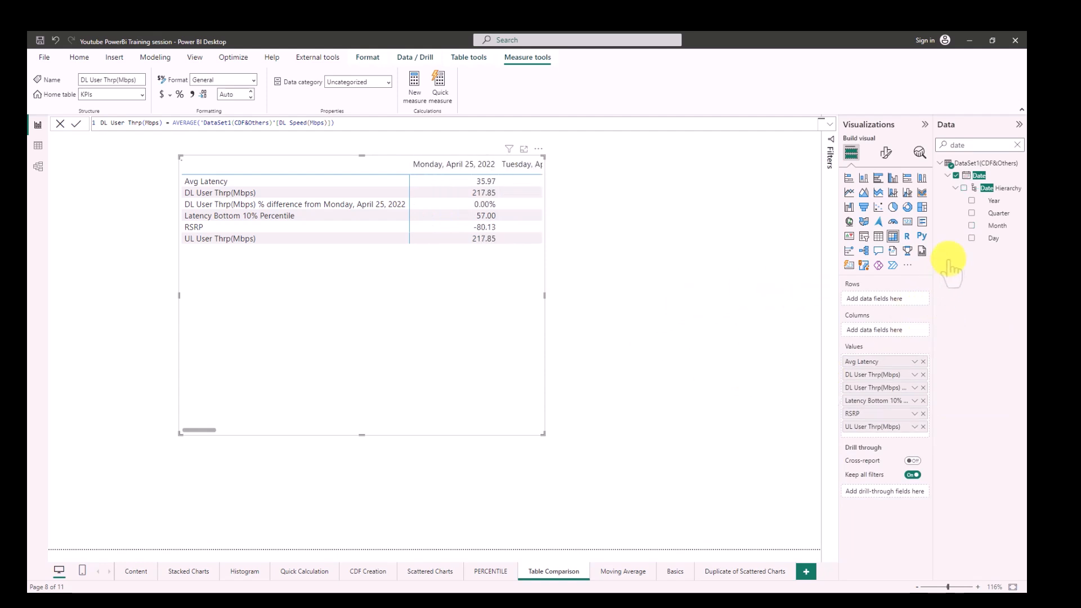
{"action": "left_click_drag", "start_coordinate": [968, 196], "coordinate": [893, 343]}
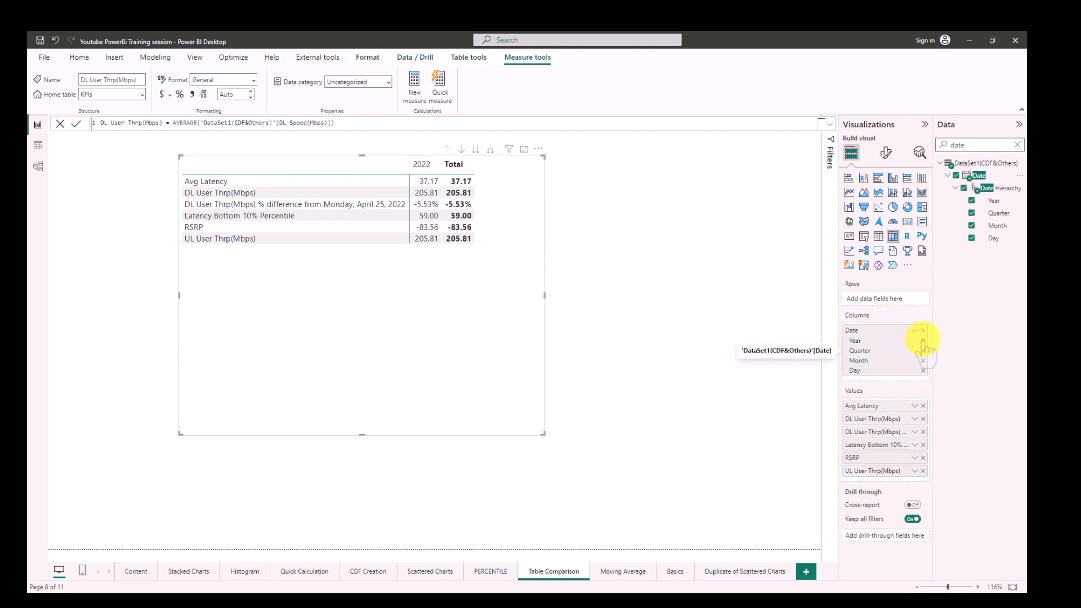
{"action": "left_click", "coordinate": [923, 340]}
{"action": "left_click", "coordinate": [923, 341]}
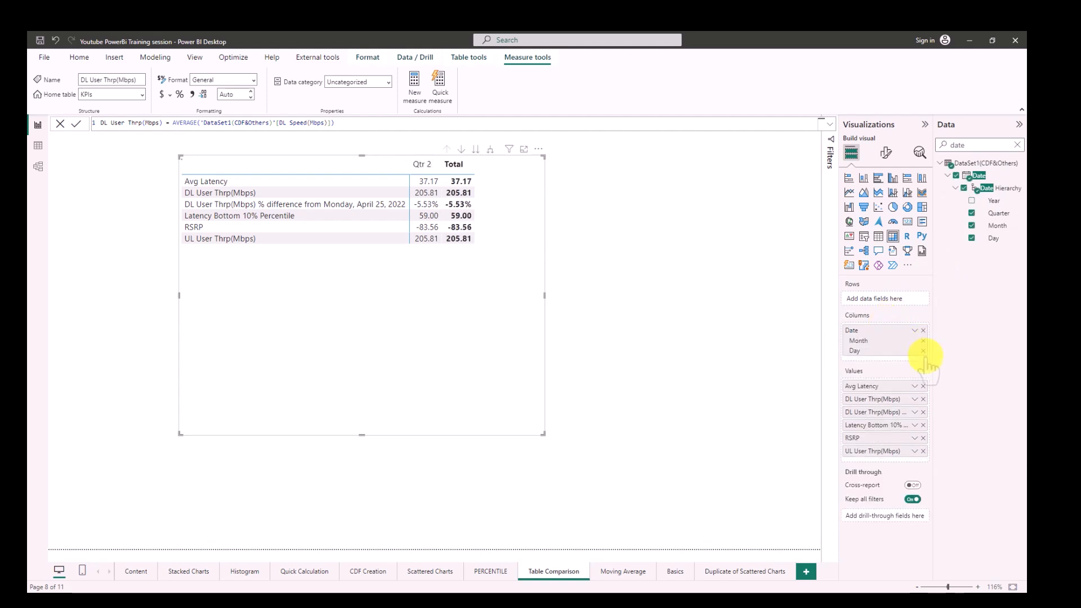
{"action": "left_click", "coordinate": [923, 350]}
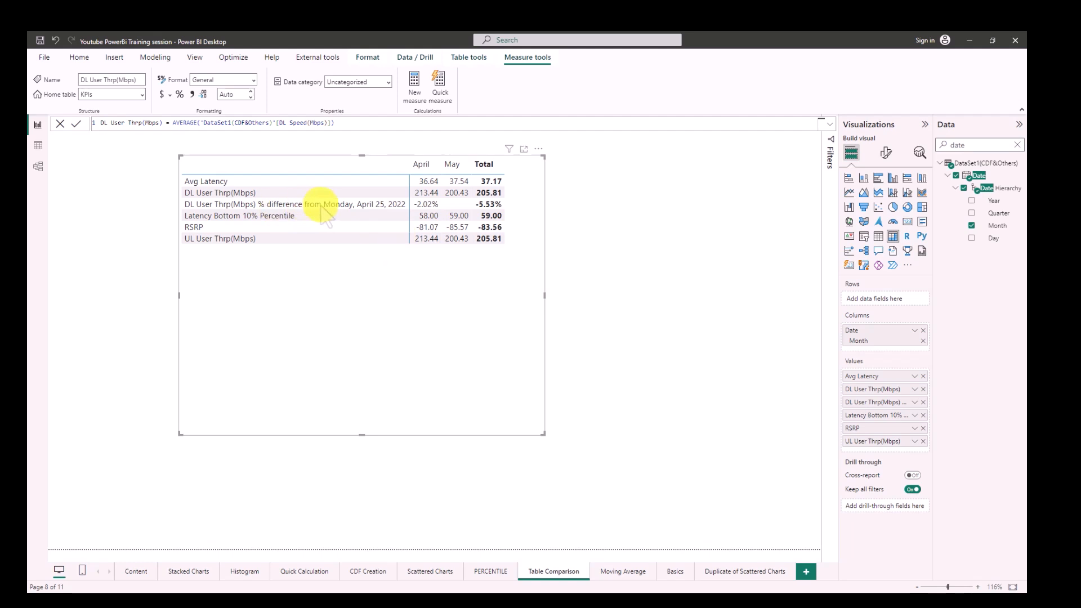
Clear the field search, remove the DL User Thrp(Mbps) % difference measure from the matrix and reduce the matrix height
{"action": "left_click", "coordinate": [1017, 145]}
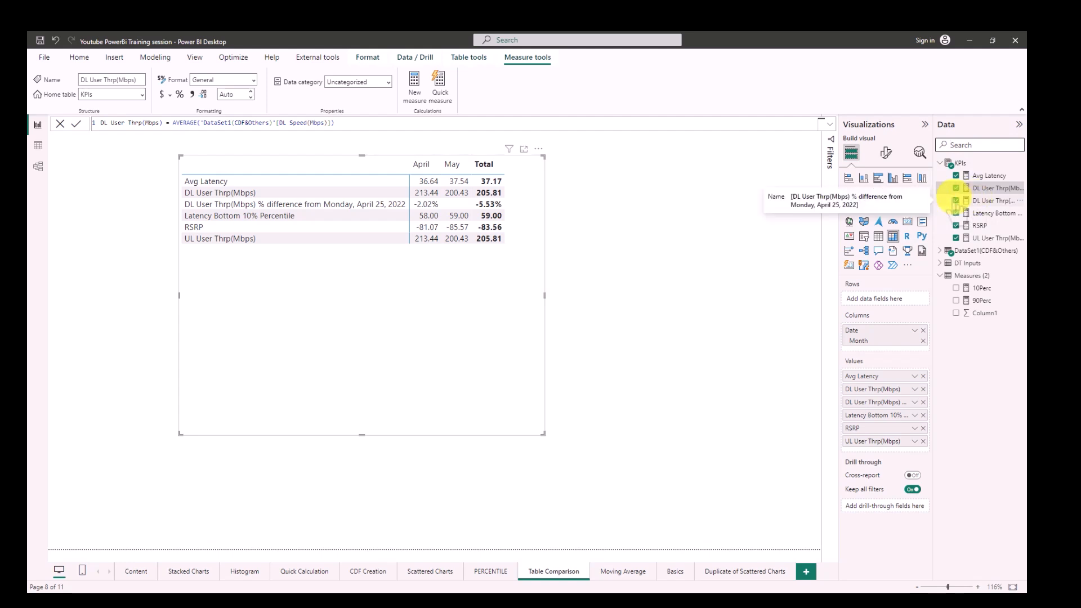
{"action": "left_click", "coordinate": [955, 202]}
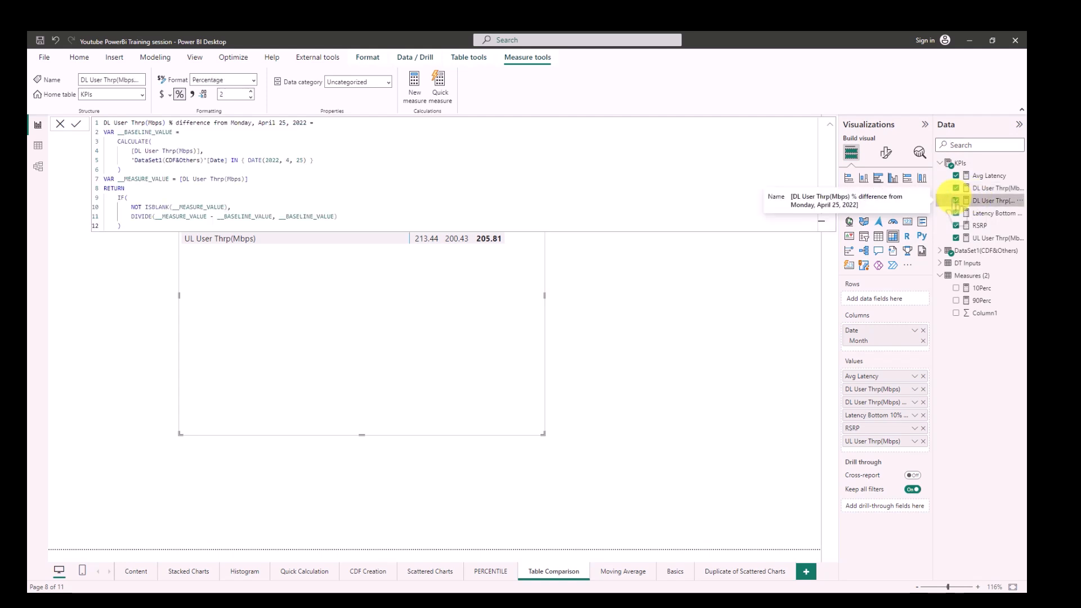
{"action": "left_click", "coordinate": [955, 201]}
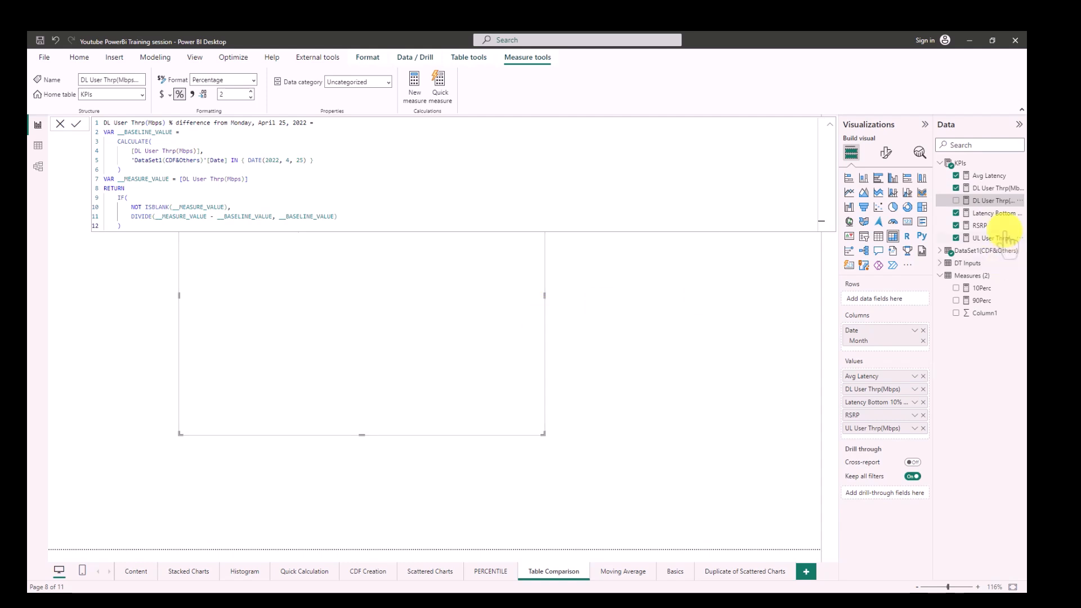
{"action": "left_click", "coordinate": [957, 263]}
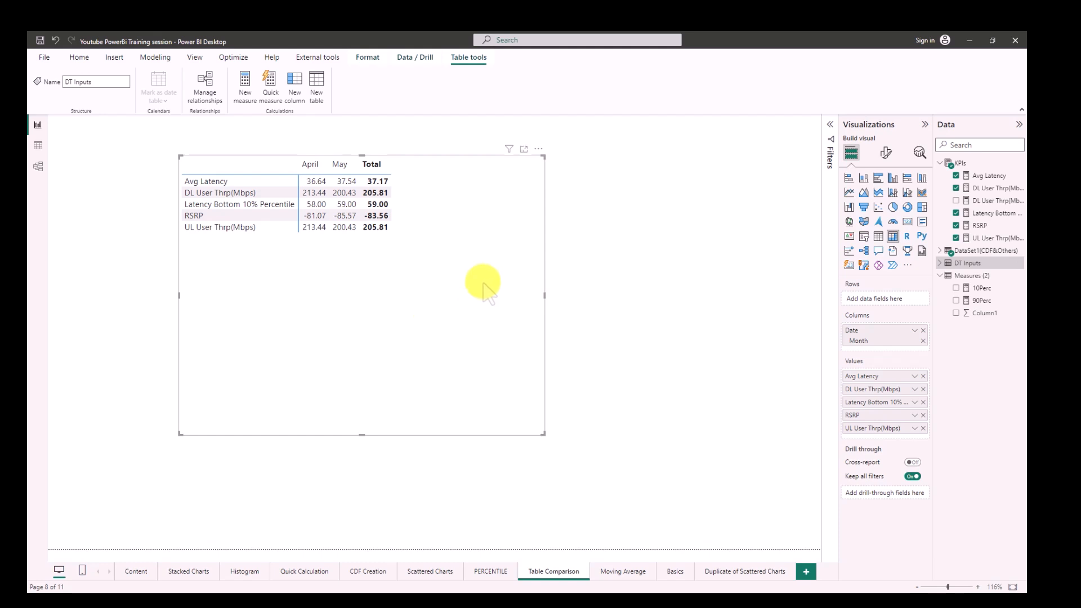
{"action": "left_click_drag", "start_coordinate": [361, 434], "coordinate": [374, 311]}
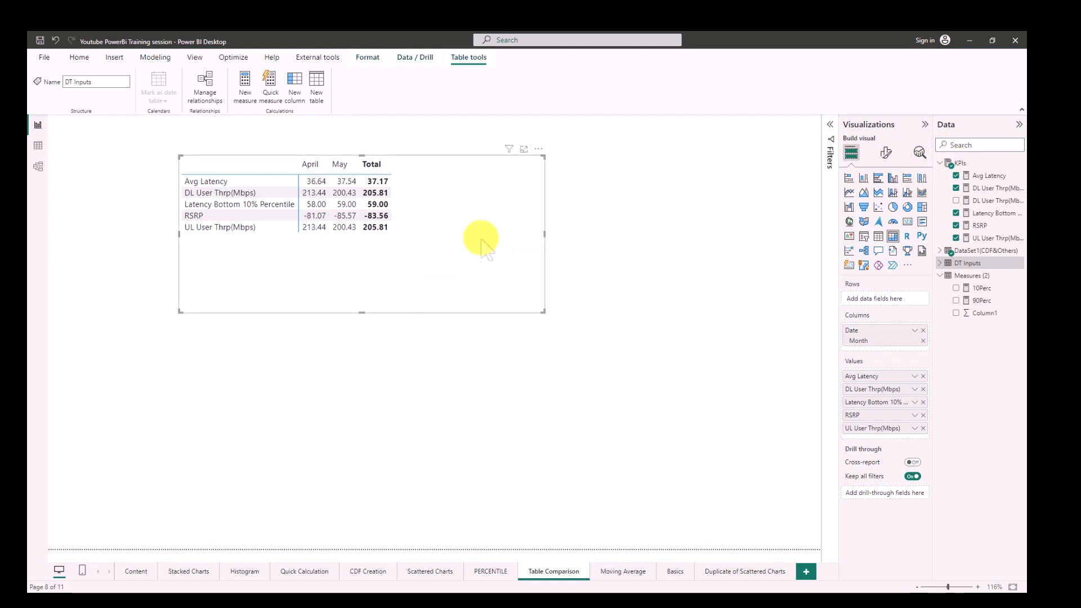
Turn on applying the specific column settings to the header for the Avg Latency series
{"action": "left_click", "coordinate": [886, 153]}
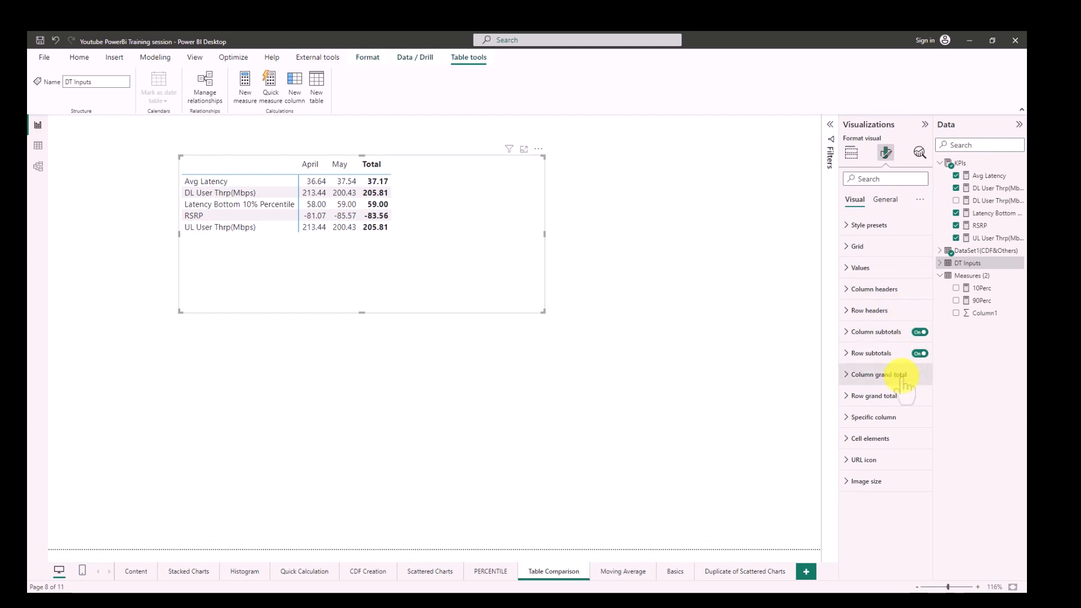
{"action": "left_click", "coordinate": [899, 417]}
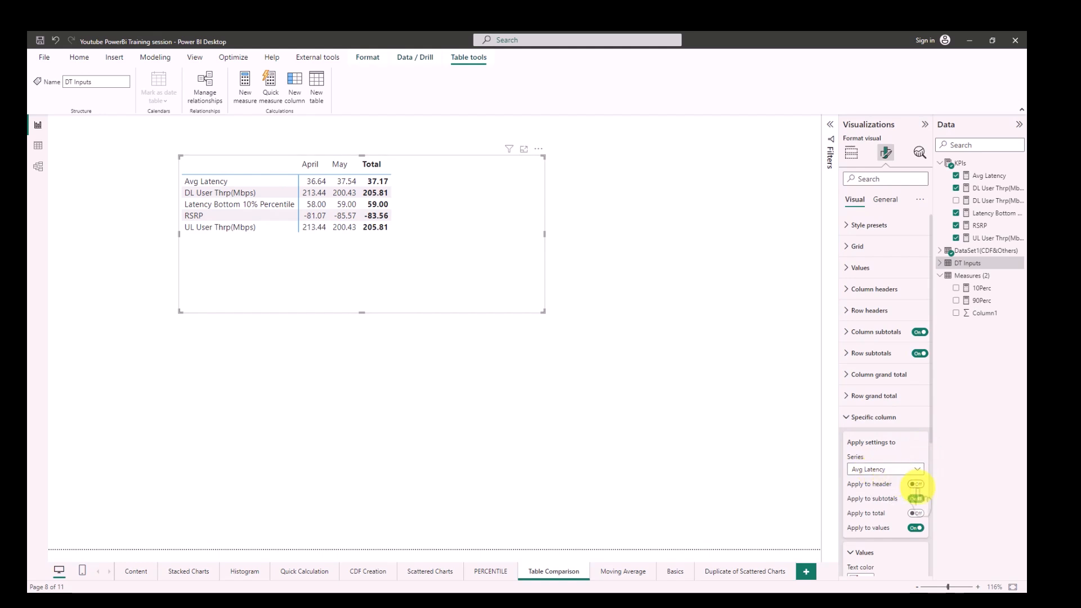
{"action": "left_click", "coordinate": [893, 468]}
{"action": "left_click", "coordinate": [898, 466]}
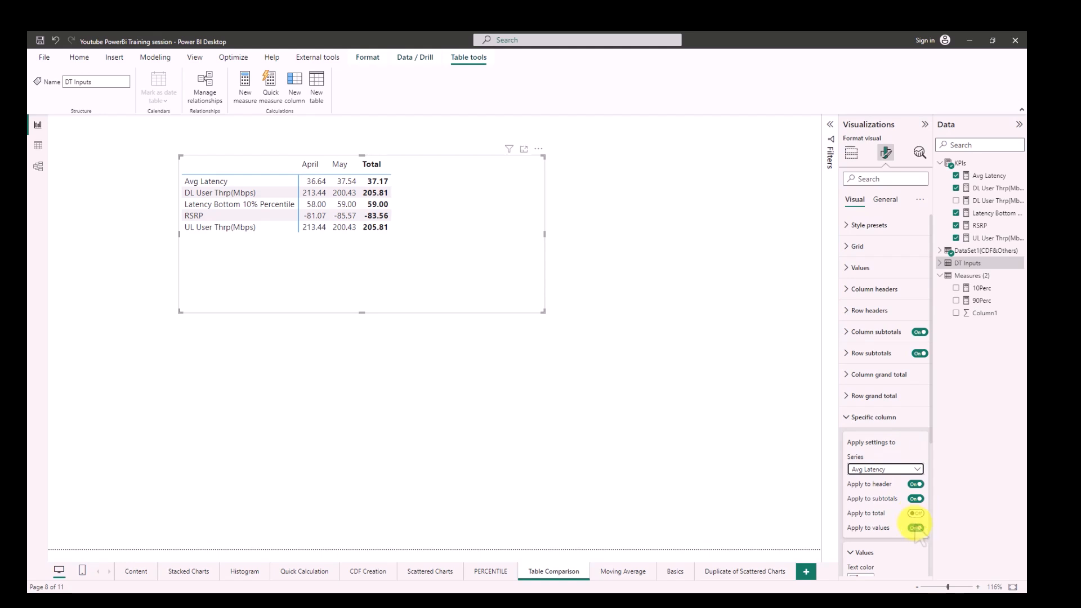
{"action": "left_click", "coordinate": [878, 417]}
Enable background color for the Avg Latency cells and add a middle color to its gradient
{"action": "left_click", "coordinate": [893, 438]}
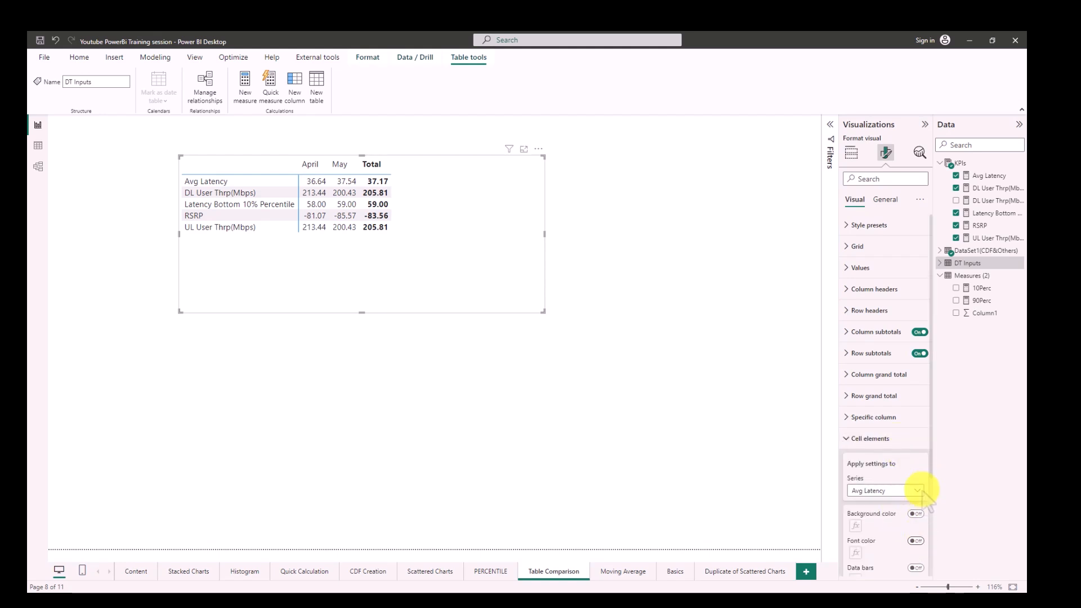
{"action": "scroll", "coordinate": [932, 467], "scroll_direction": "down", "scroll_amount": 1}
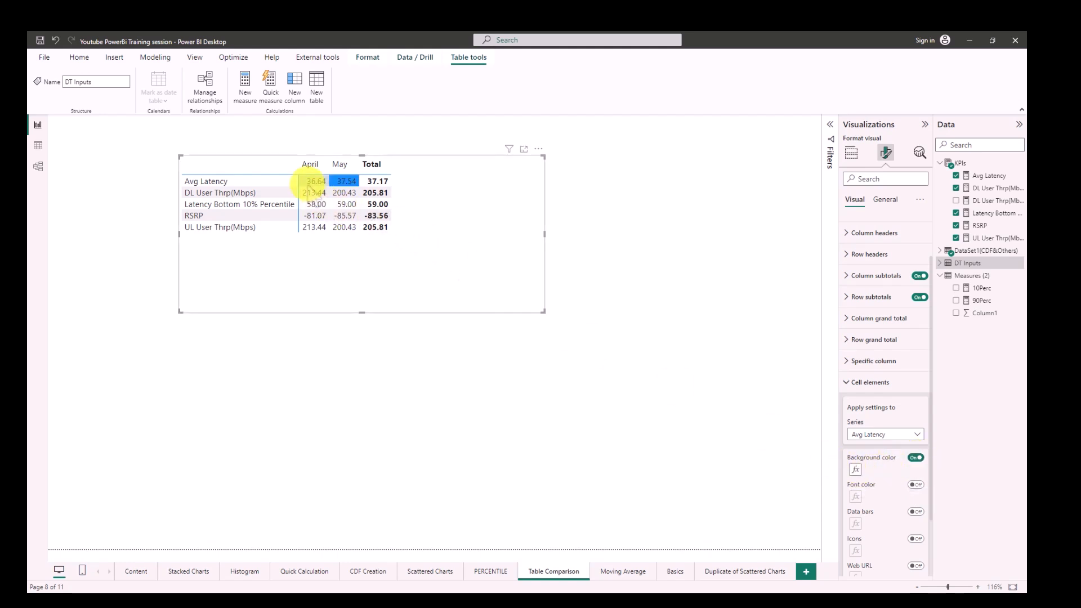
{"action": "left_click", "coordinate": [855, 469]}
{"action": "left_click_drag", "start_coordinate": [401, 141], "coordinate": [577, 198]}
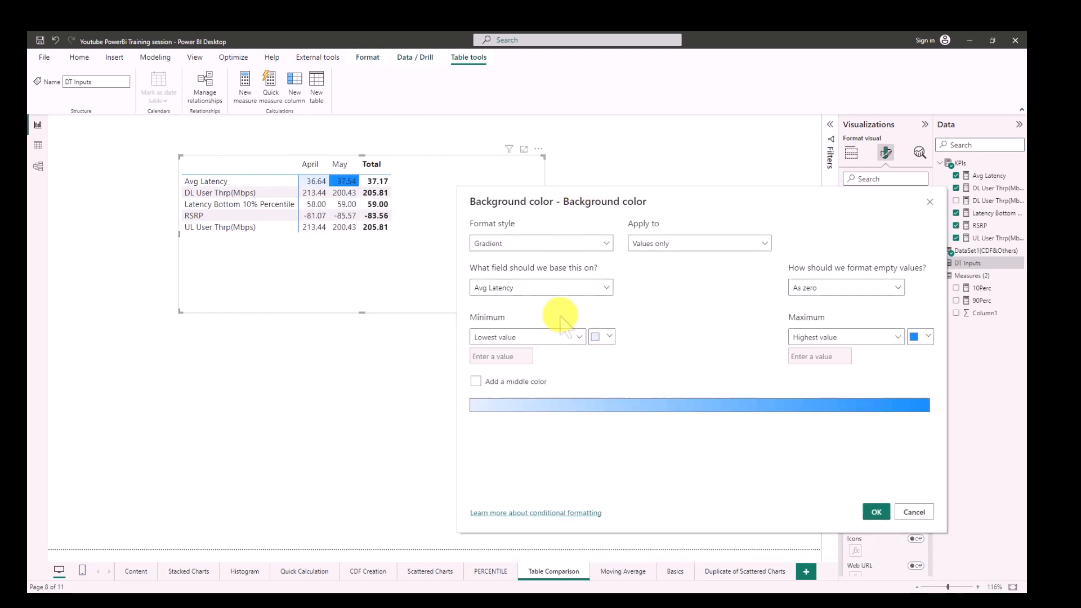
{"action": "left_click", "coordinate": [531, 381]}
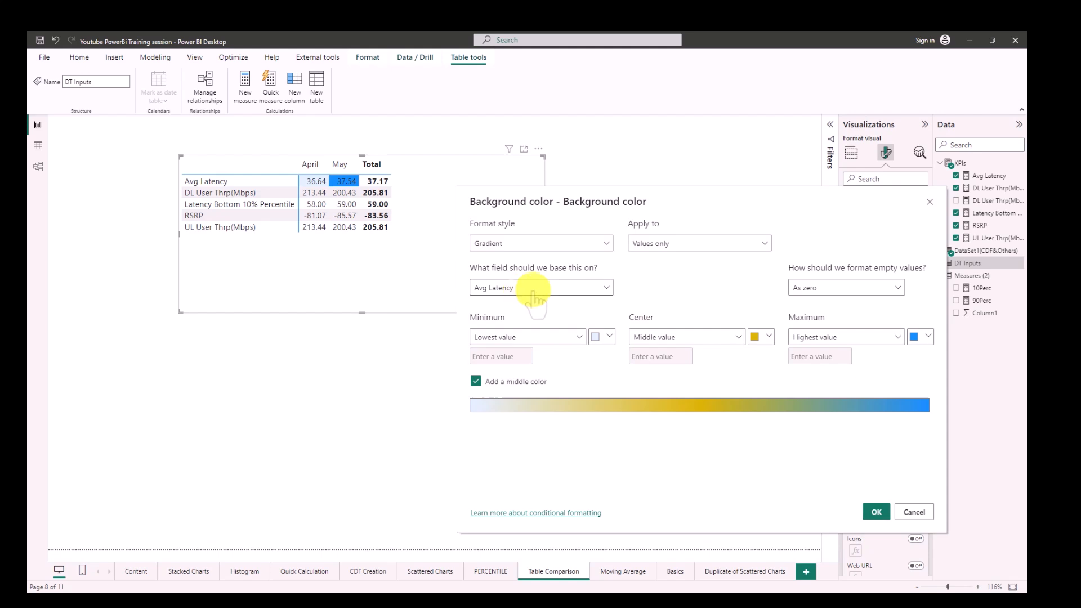
{"action": "left_click", "coordinate": [875, 512]}
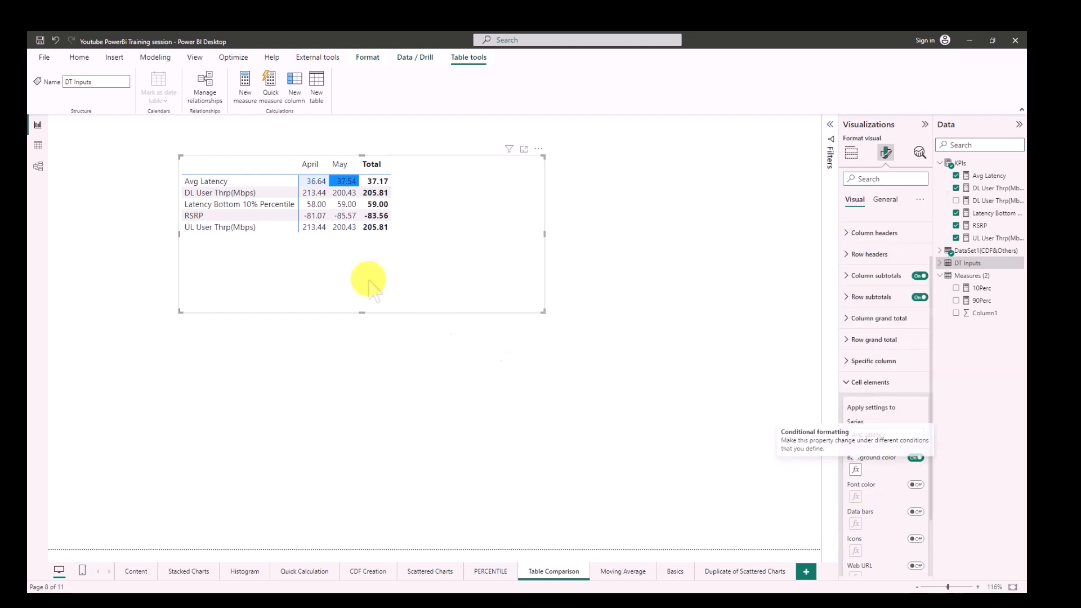
Enable font color for Avg Latency with a gradient using dark blue as minimum, an added middle color and red as maximum
{"action": "left_click", "coordinate": [916, 485]}
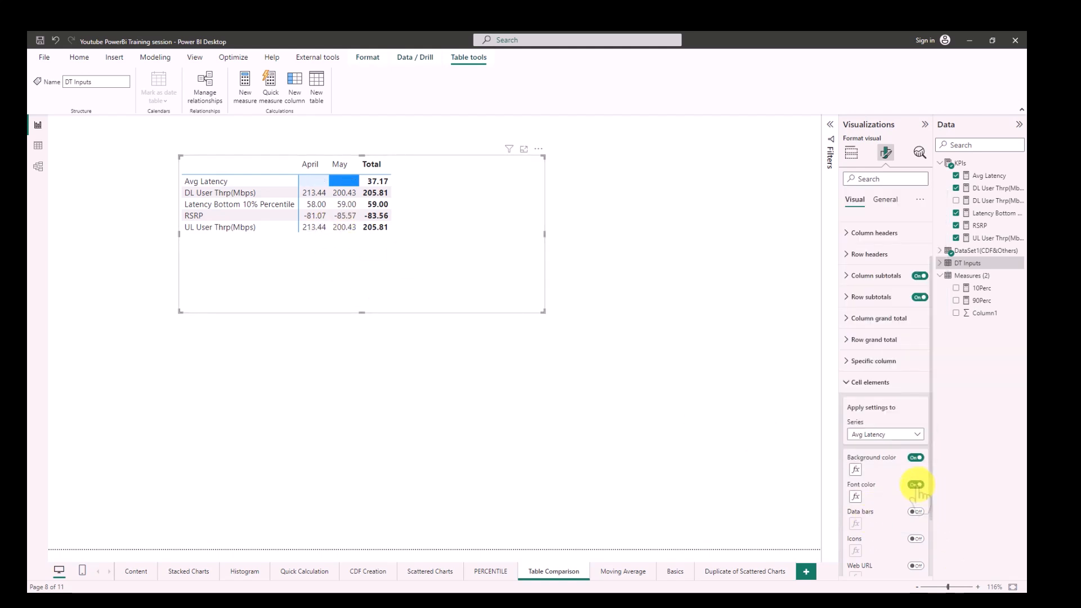
{"action": "left_click", "coordinate": [856, 496]}
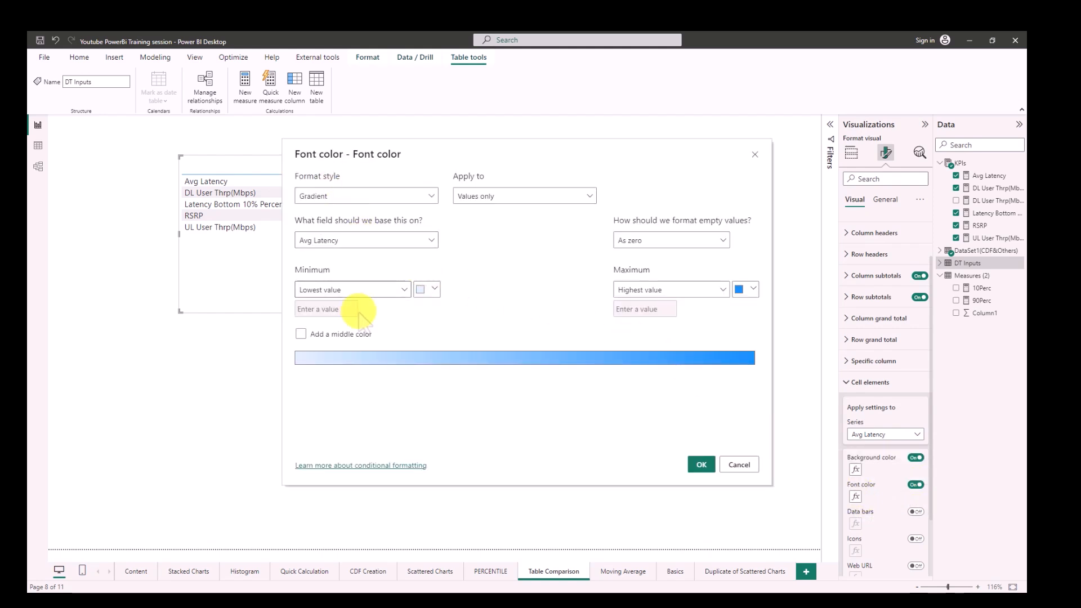
{"action": "left_click", "coordinate": [346, 334]}
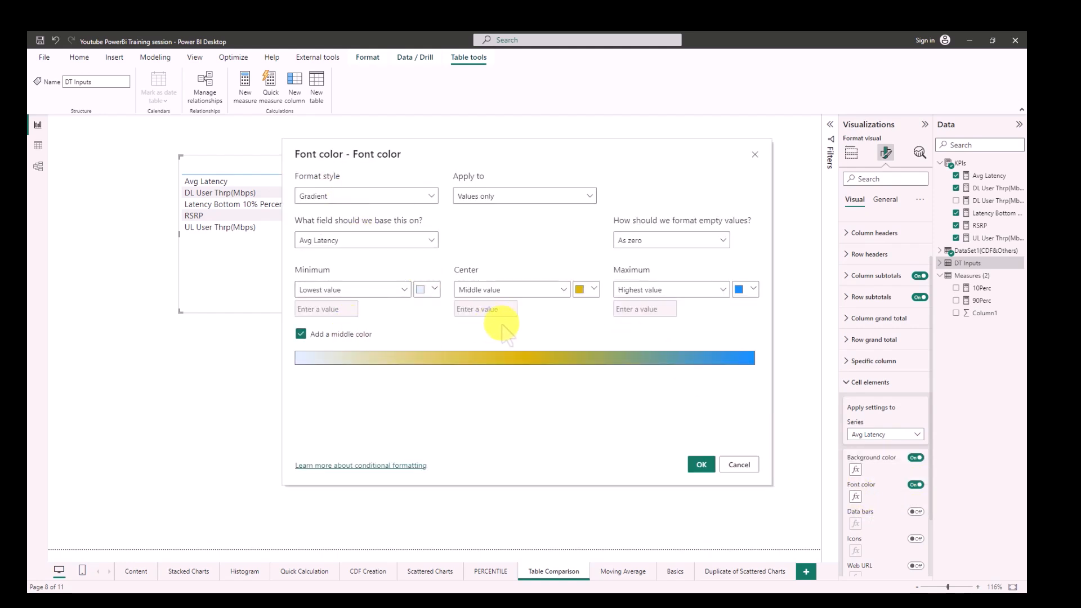
{"action": "left_click", "coordinate": [752, 290]}
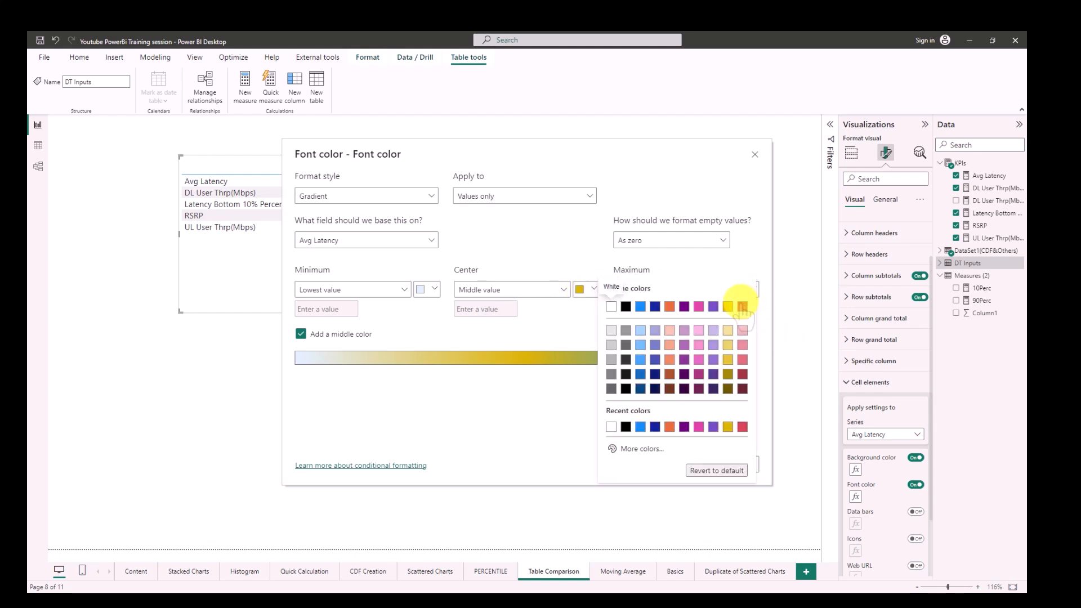
{"action": "left_click", "coordinate": [742, 306]}
{"action": "left_click", "coordinate": [421, 292]}
{"action": "left_click", "coordinate": [466, 307]}
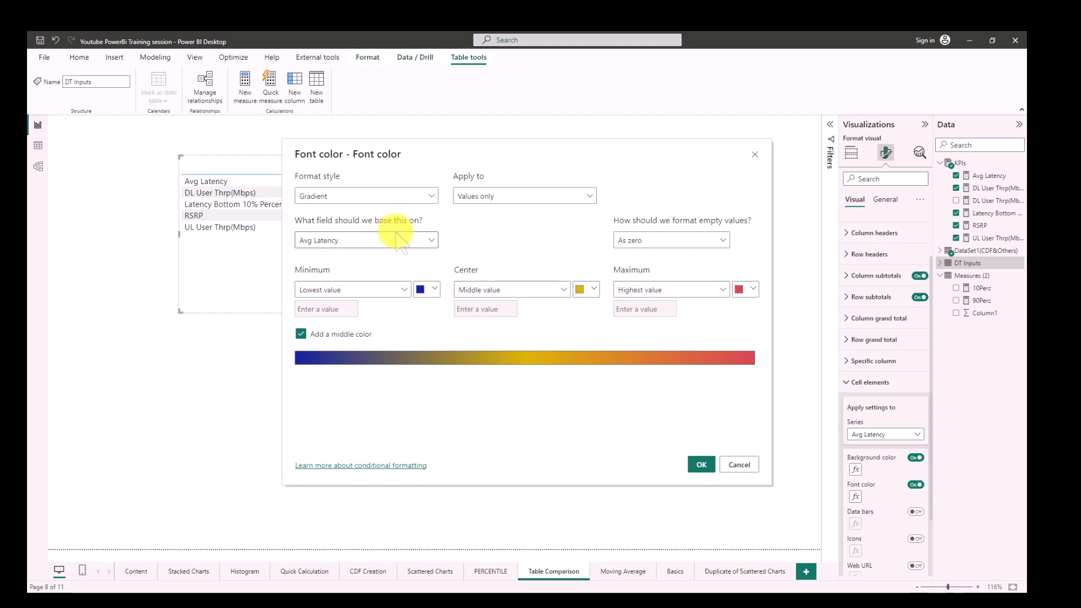
{"action": "left_click", "coordinate": [701, 465]}
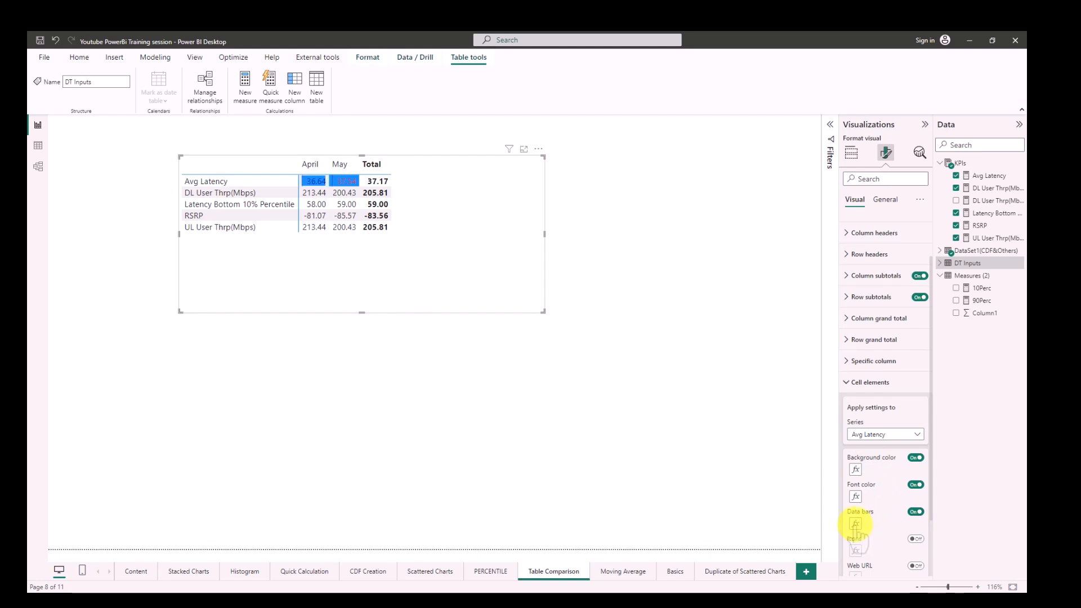
Apply data bars to the Avg Latency cells with a red positive bar color
{"action": "left_click", "coordinate": [855, 524]}
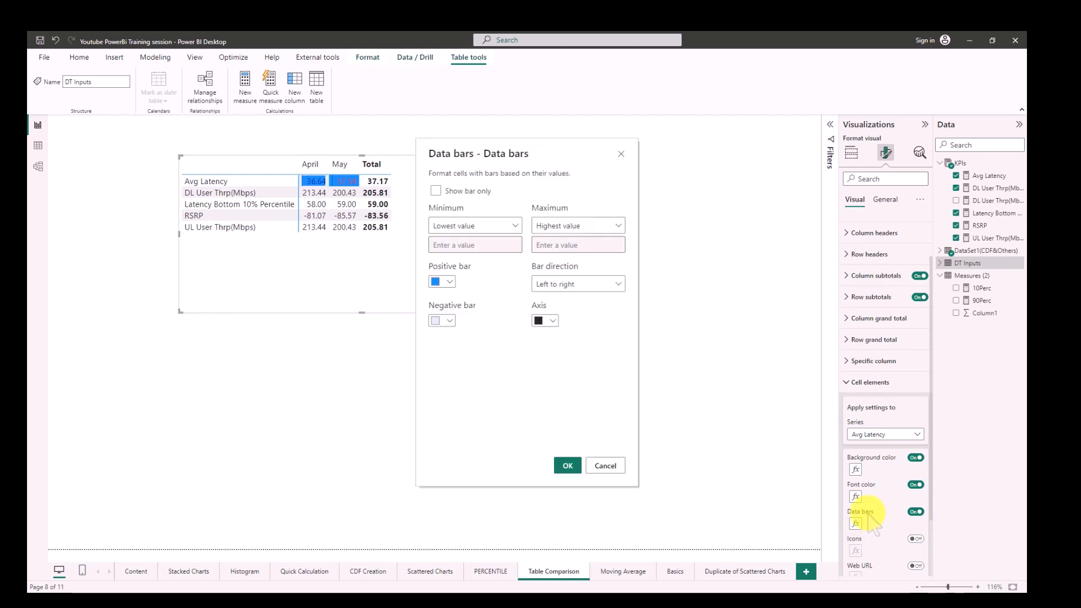
{"action": "left_click", "coordinate": [447, 283]}
{"action": "left_click", "coordinate": [568, 308]}
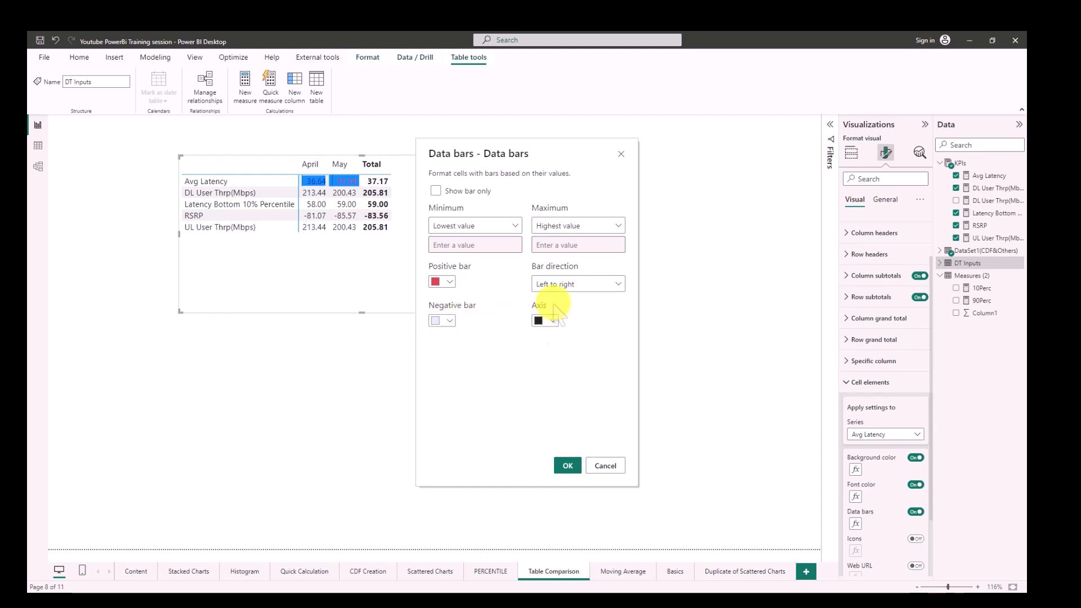
{"action": "left_click", "coordinate": [567, 466]}
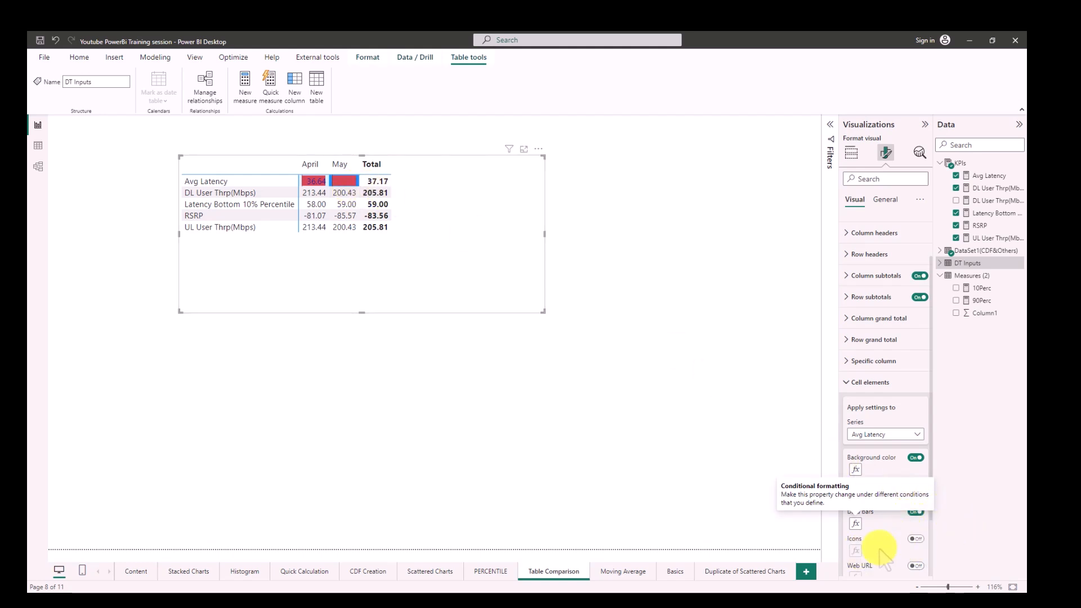
Enable rule-based icons for the Avg Latency cells using the red diamond, yellow triangle and green circle style, and turn off their data bars
{"action": "scroll", "coordinate": [885, 559], "scroll_direction": "down", "scroll_amount": 2}
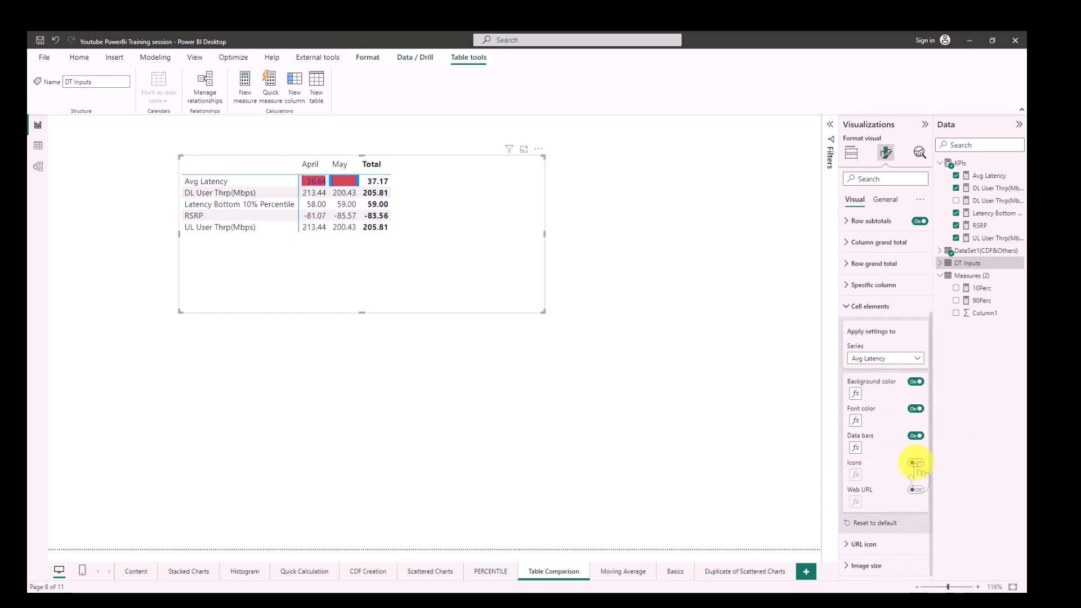
{"action": "left_click", "coordinate": [915, 463]}
{"action": "left_click", "coordinate": [856, 475]}
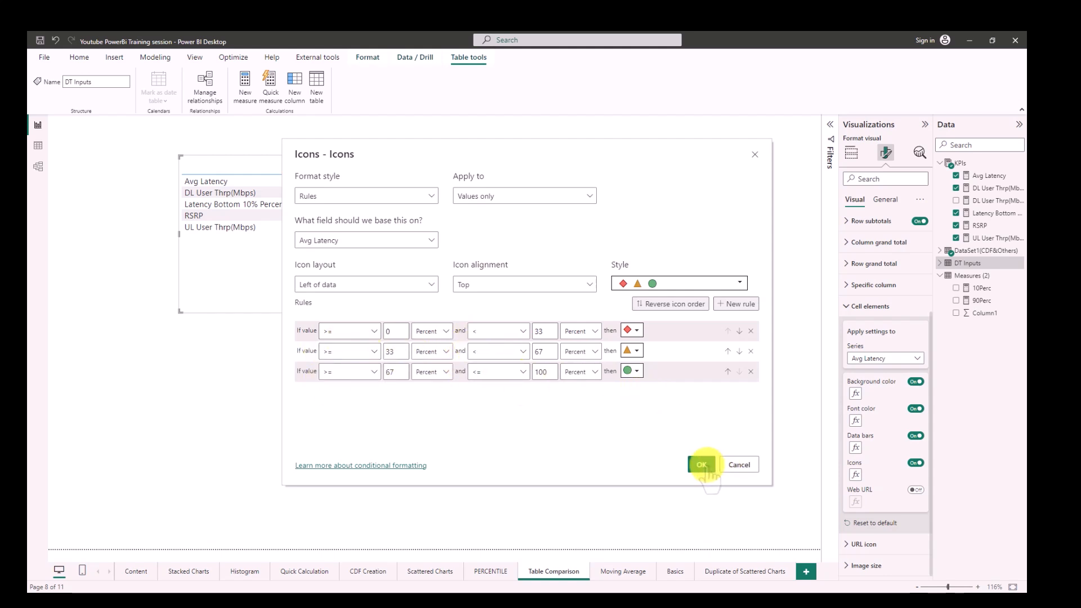
{"action": "left_click", "coordinate": [701, 464]}
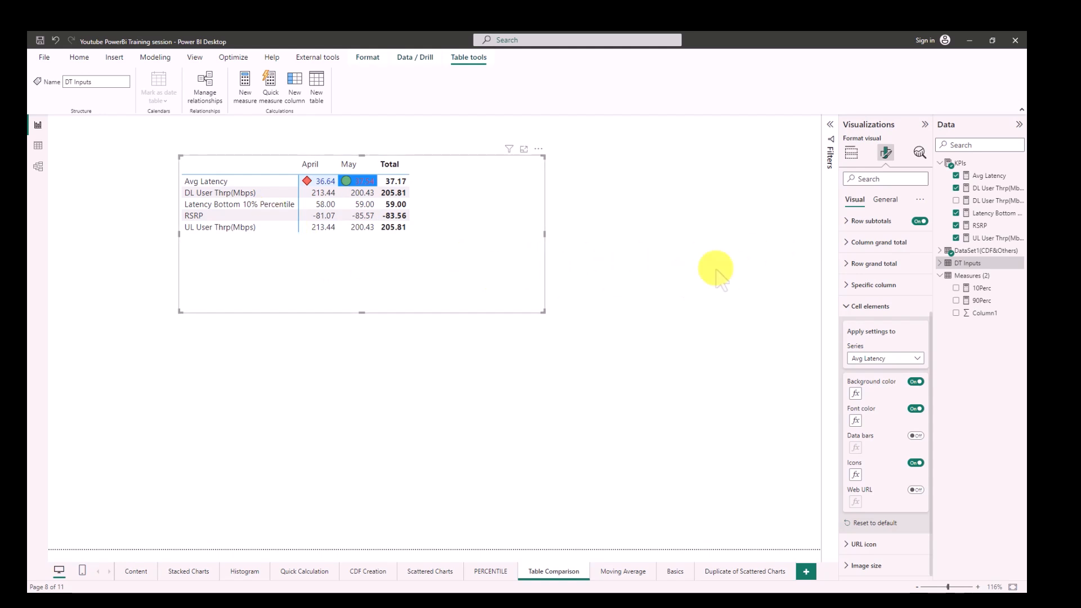
Add a table visual with Avg Latency and DL User Thrp(Mbps) as columns and place it beneath the matrix
{"action": "left_click", "coordinate": [852, 153]}
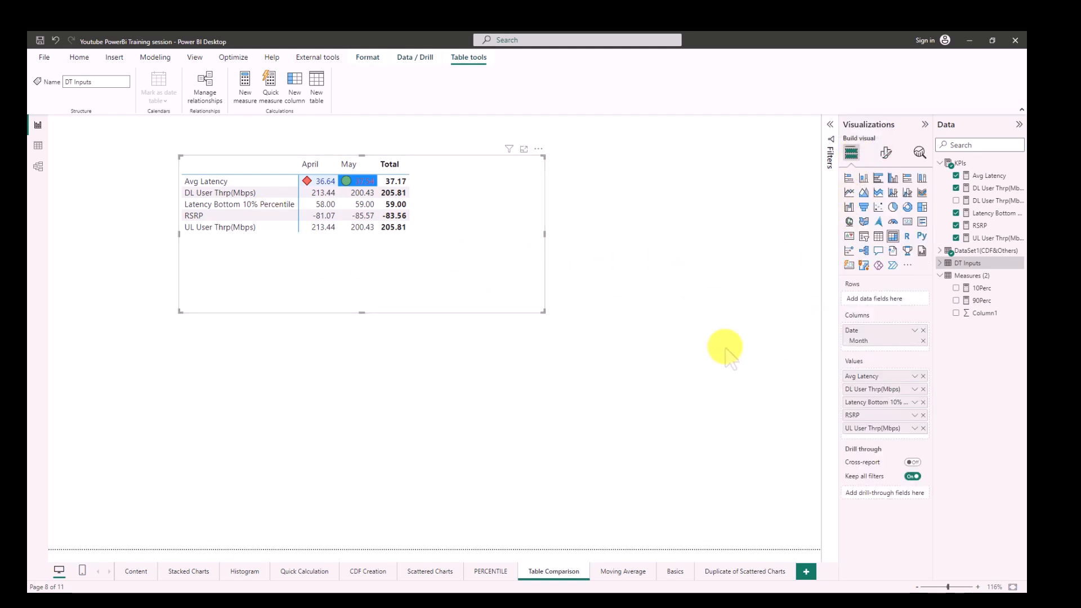
{"action": "left_click", "coordinate": [698, 261]}
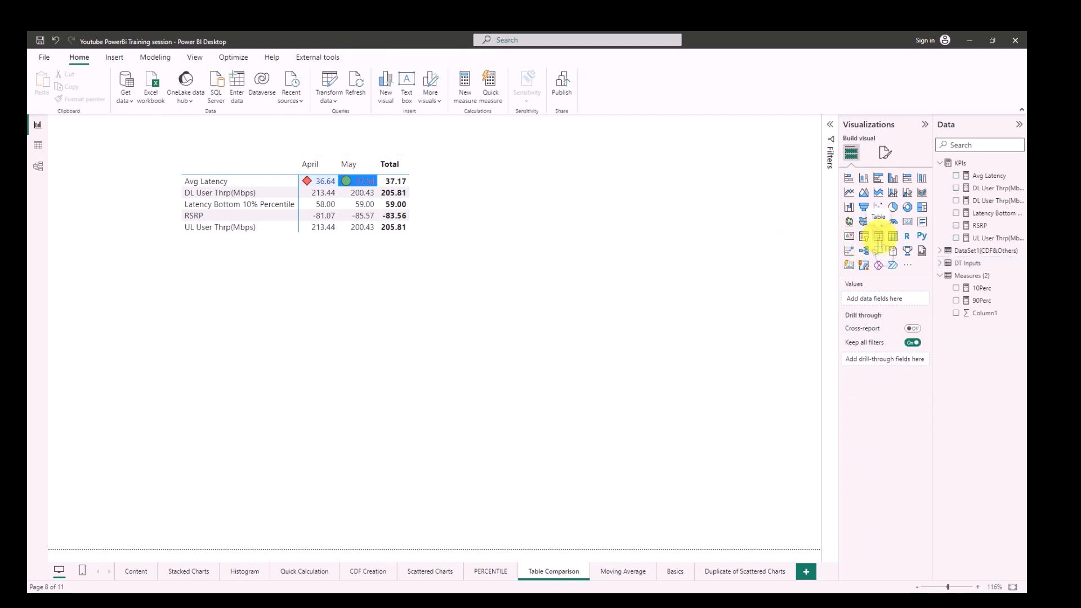
{"action": "left_click", "coordinate": [878, 236]}
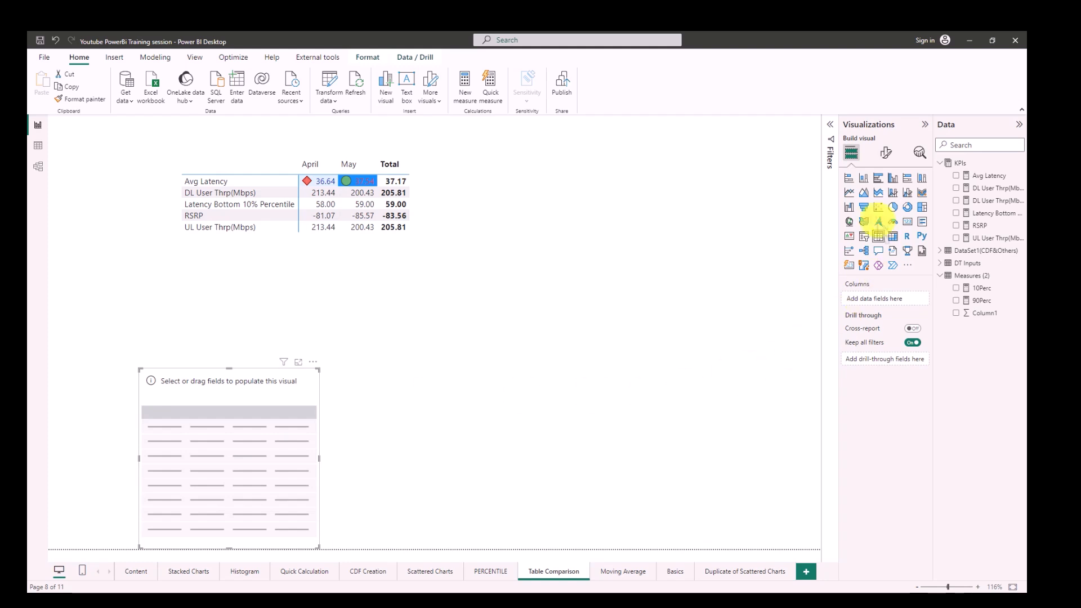
{"action": "left_click_drag", "start_coordinate": [987, 176], "coordinate": [893, 295]}
{"action": "left_click_drag", "start_coordinate": [994, 189], "coordinate": [912, 310]}
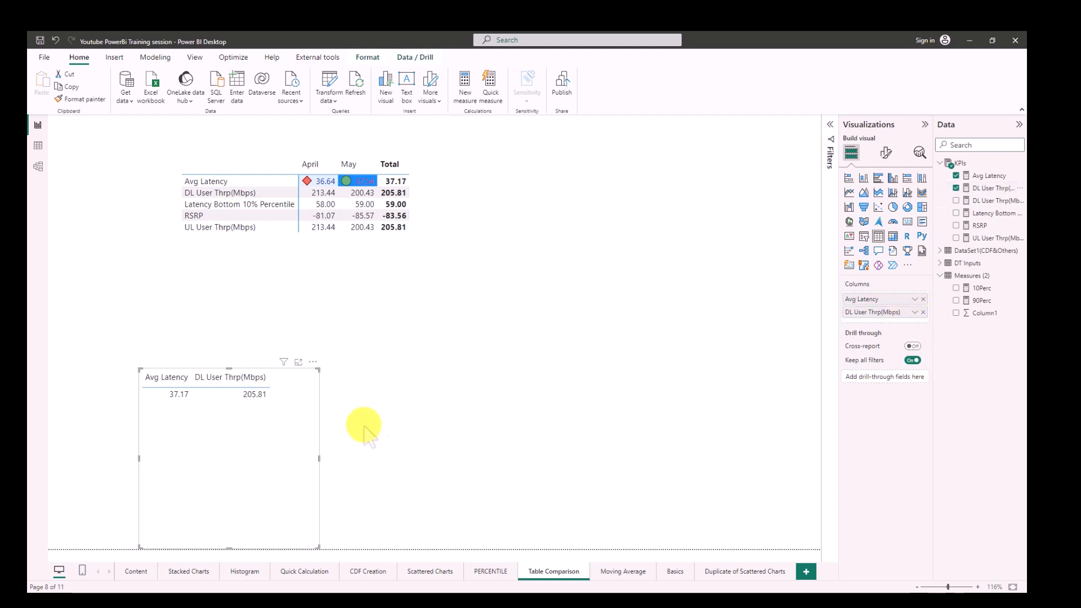
{"action": "left_click_drag", "start_coordinate": [290, 441], "coordinate": [436, 377]}
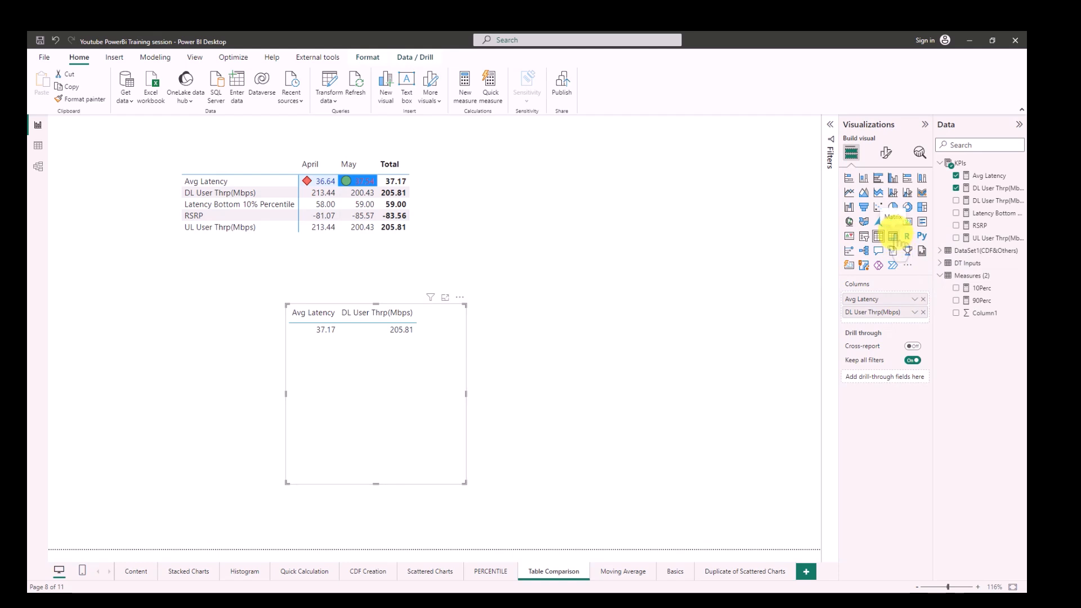
Remove Avg Latency and DL User Thrp(Mbps) from the new table visual and delete it from the page
{"action": "left_click", "coordinate": [924, 299]}
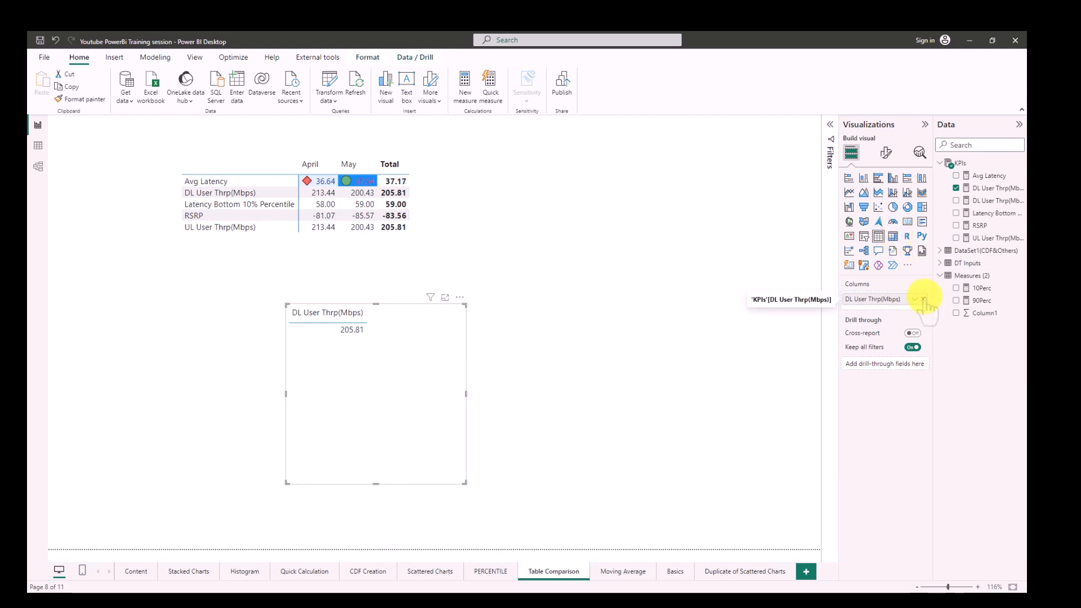
{"action": "left_click", "coordinate": [924, 299]}
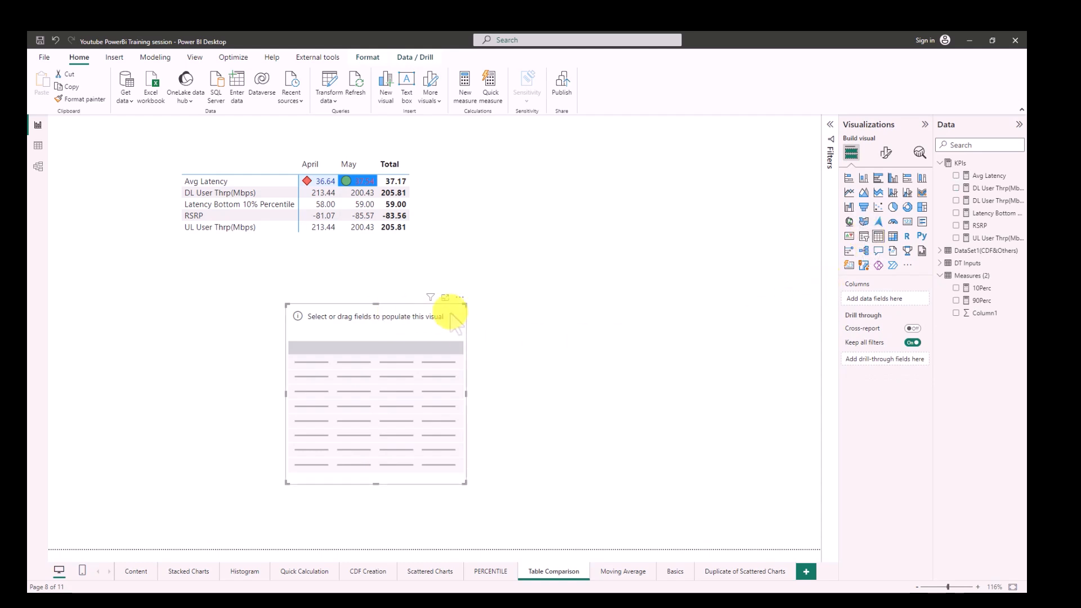
{"action": "key", "text": "Delete"}
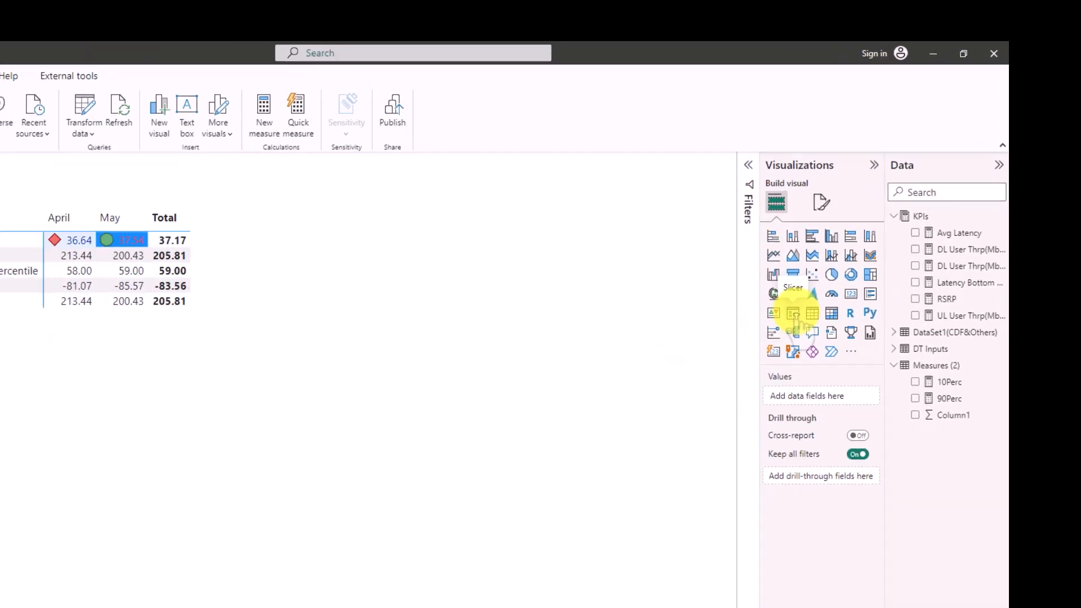
Add an Operator Name slicer below the matrix and switch its selection to Operator 3, finishing on Operator 1
{"action": "left_click", "coordinate": [793, 313]}
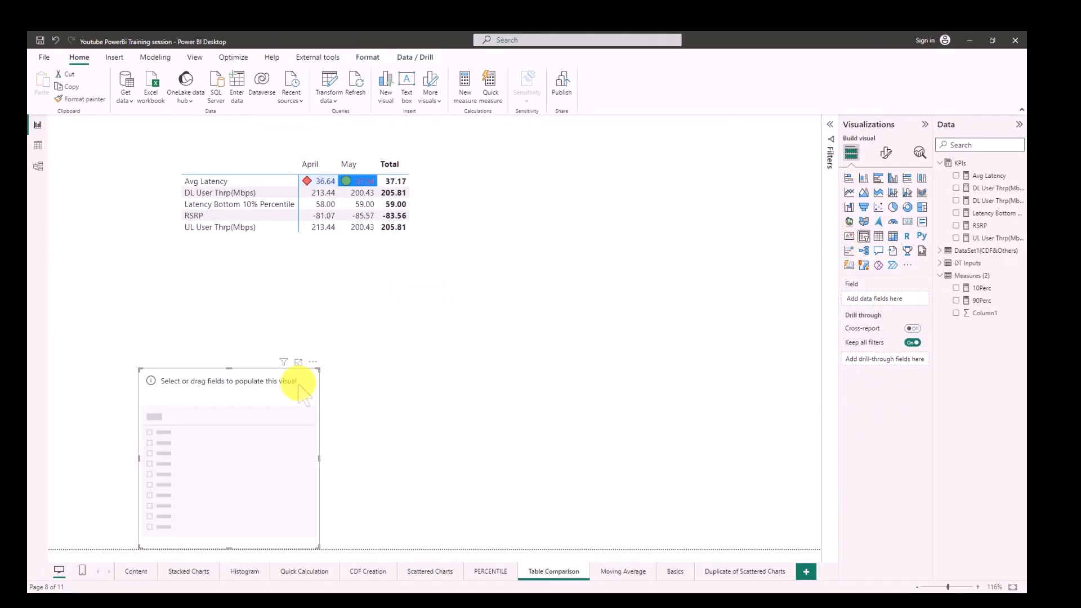
{"action": "left_click_drag", "start_coordinate": [298, 388], "coordinate": [606, 334]}
{"action": "type", "text": "operator"}
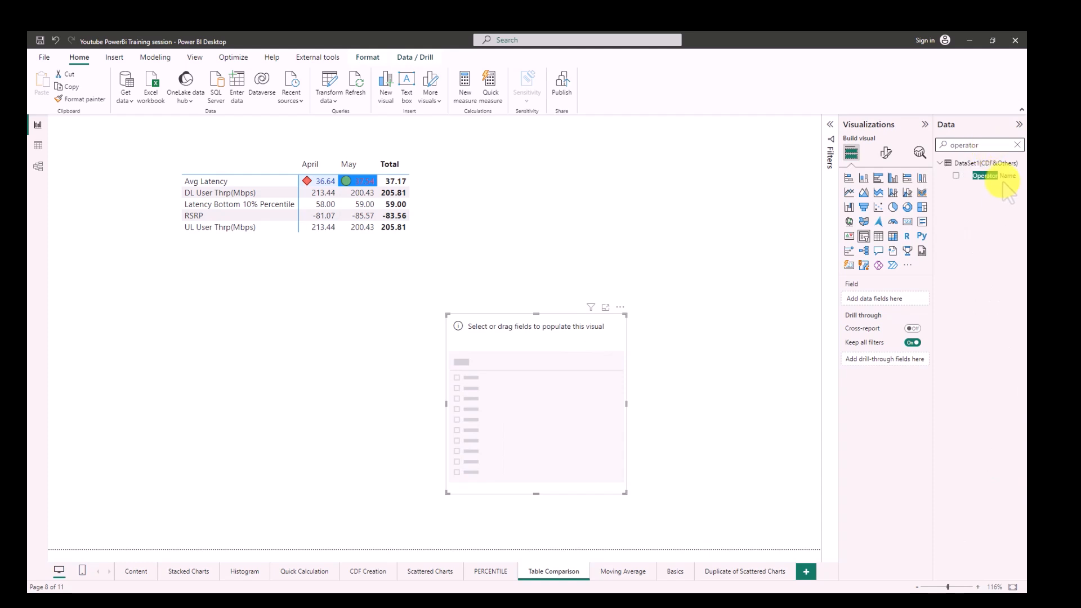
{"action": "left_click_drag", "start_coordinate": [1001, 179], "coordinate": [893, 298]}
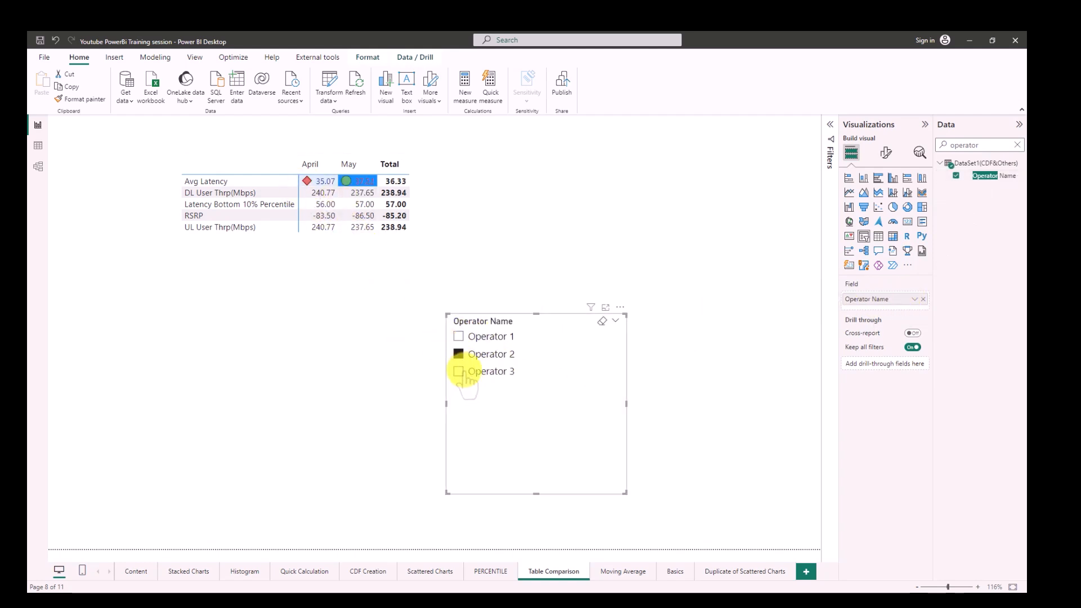
{"action": "left_click", "coordinate": [458, 372]}
{"action": "left_click", "coordinate": [459, 337]}
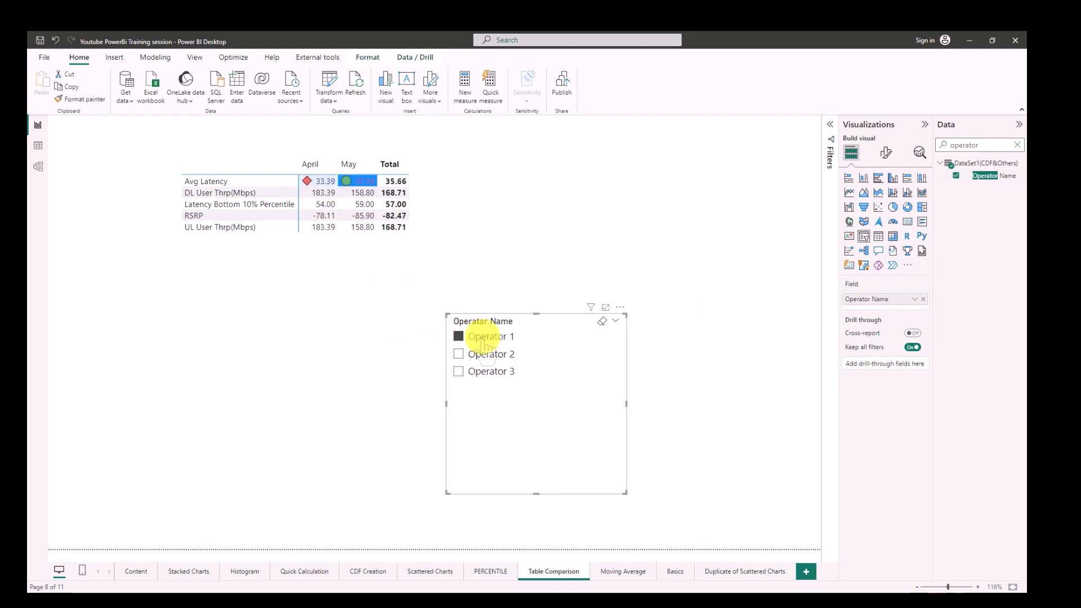